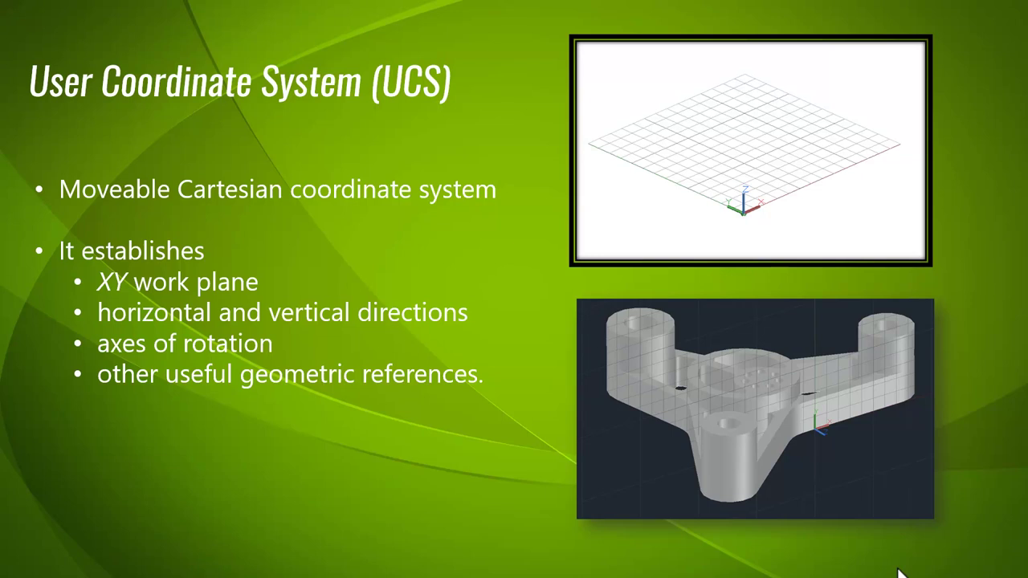
pyautogui.click(153, 385)
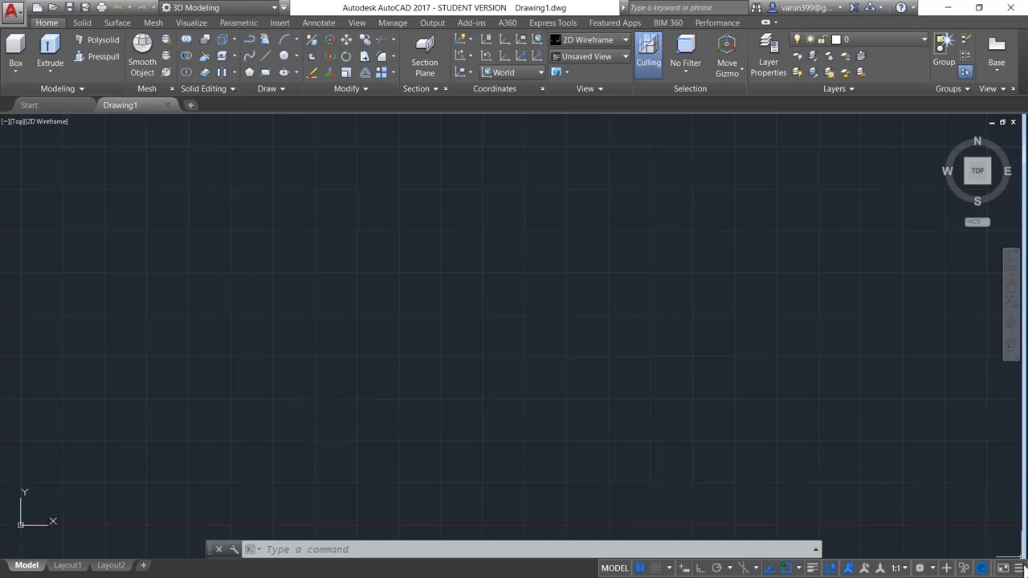
# - Keep the Dynamic UCS toggle available in the status bar and turn Dynamic UCS off
pyautogui.click(1019, 567)
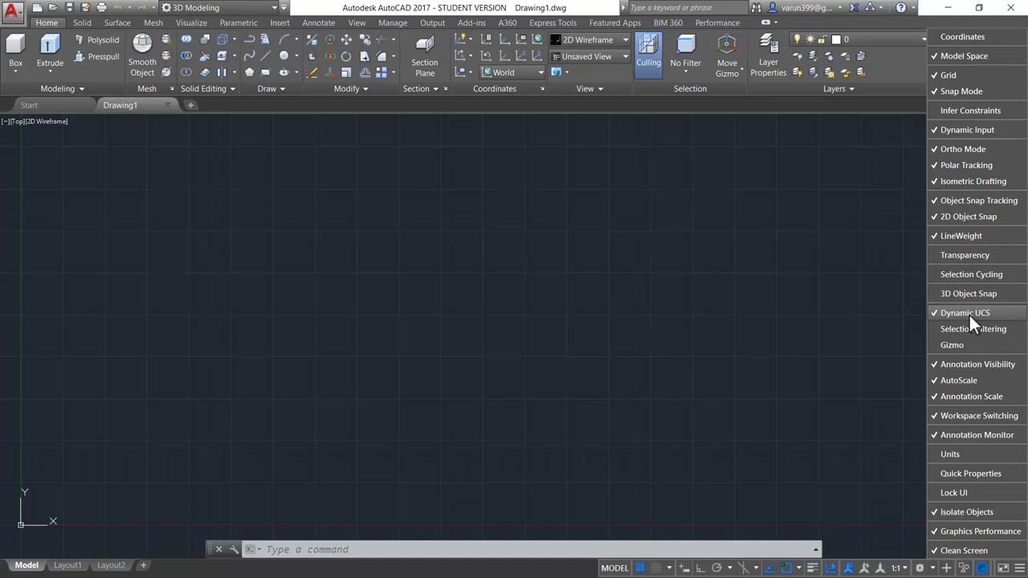
pyautogui.click(942, 313)
pyautogui.click(941, 312)
pyautogui.click(829, 567)
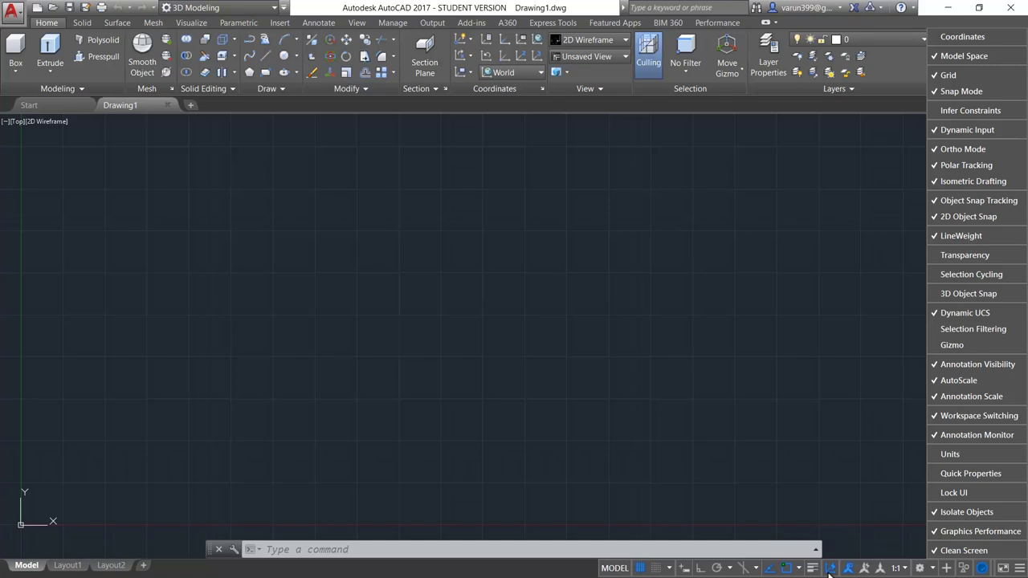
pyautogui.click(829, 568)
pyautogui.click(829, 568)
pyautogui.click(829, 568)
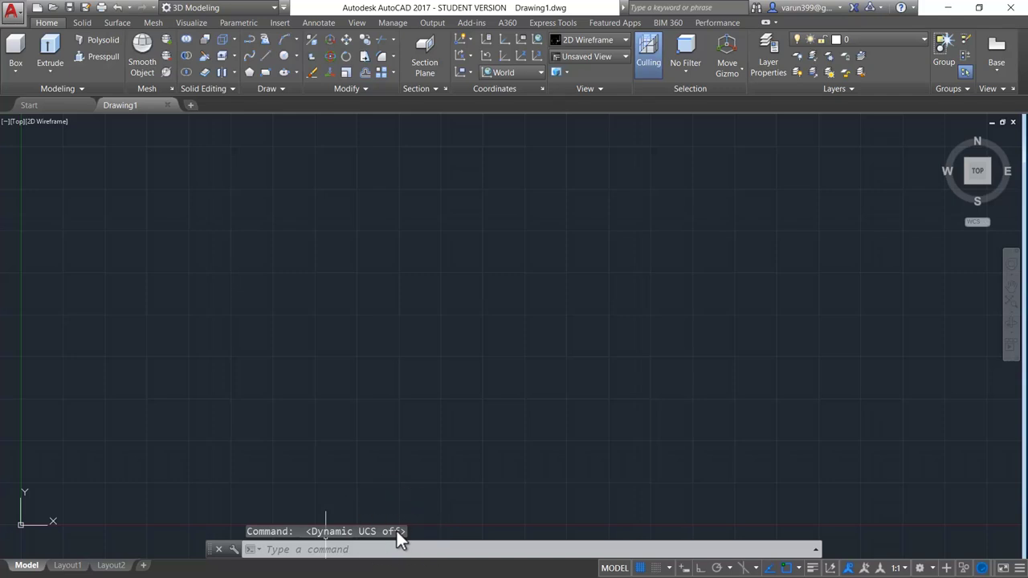
pyautogui.write('u')
pyautogui.press('Escape')
pyautogui.press('Escape')
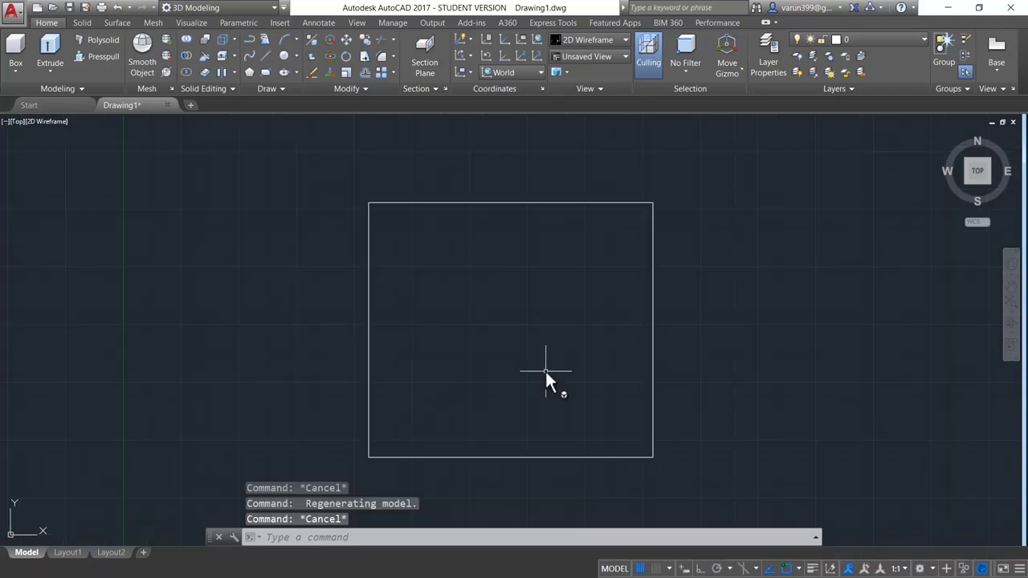
# - Switch the view of the box to SW Isometric
pyautogui.click(968, 184)
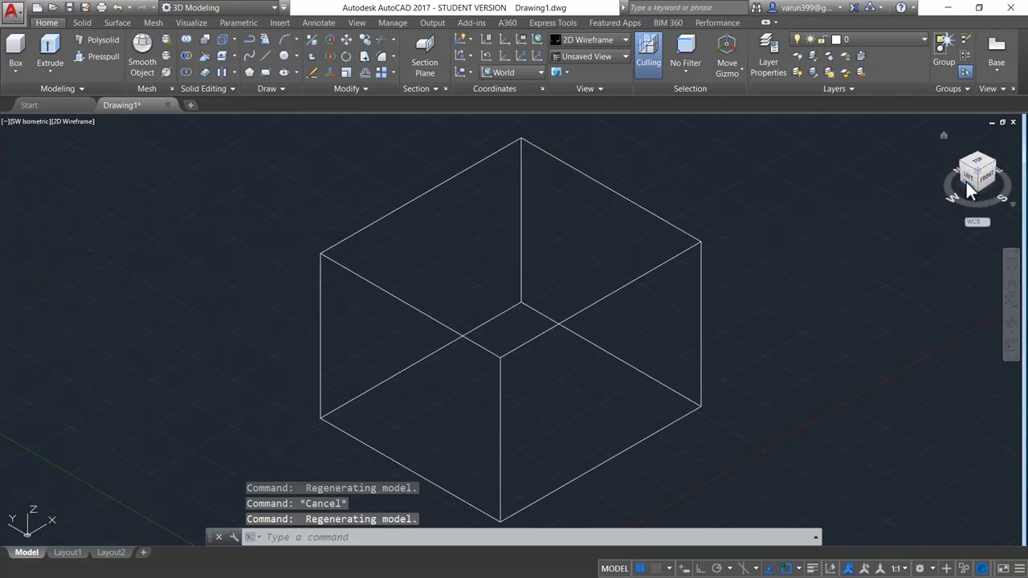
pyautogui.scroll(-3, 852, 297)
pyautogui.moveTo(852, 304); pyautogui.dragTo(773, 282, button='middle')
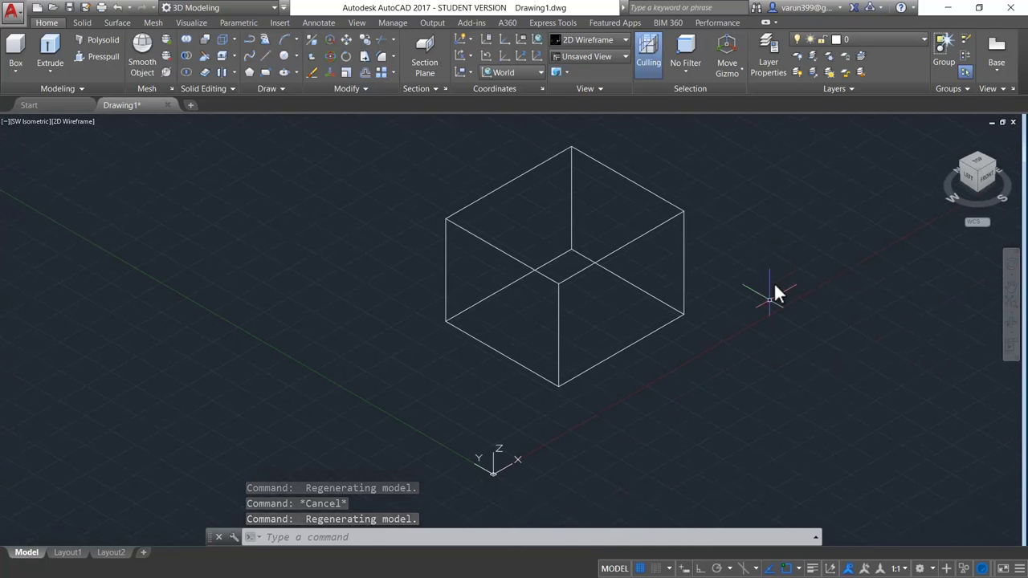
pyautogui.click(475, 443)
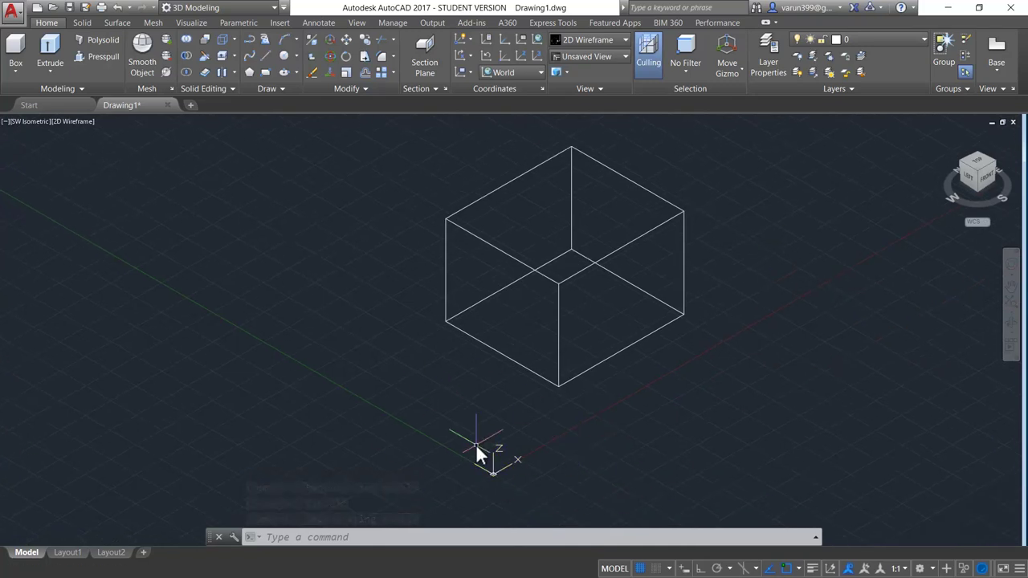
pyautogui.click(733, 339)
pyautogui.press('Delete')
# - Draw a circle and a small rectangle on the world XY plane, on opposite sides of the box
pyautogui.write('c')
pyautogui.press('Return')
pyautogui.click(324, 265)
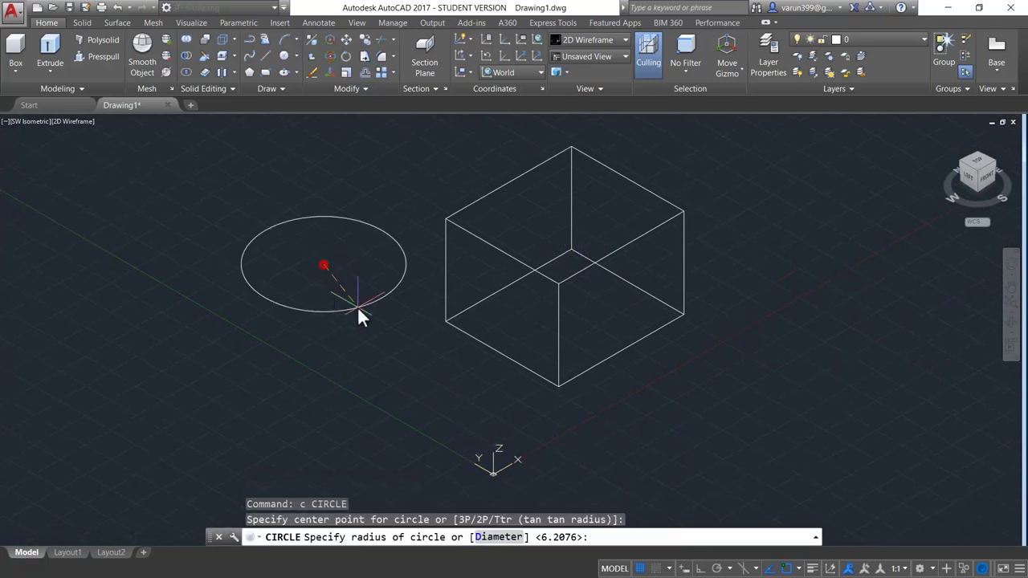
pyautogui.click(358, 307)
pyautogui.press('Escape')
pyautogui.write('rec')
pyautogui.press('Return')
pyautogui.click(786, 258)
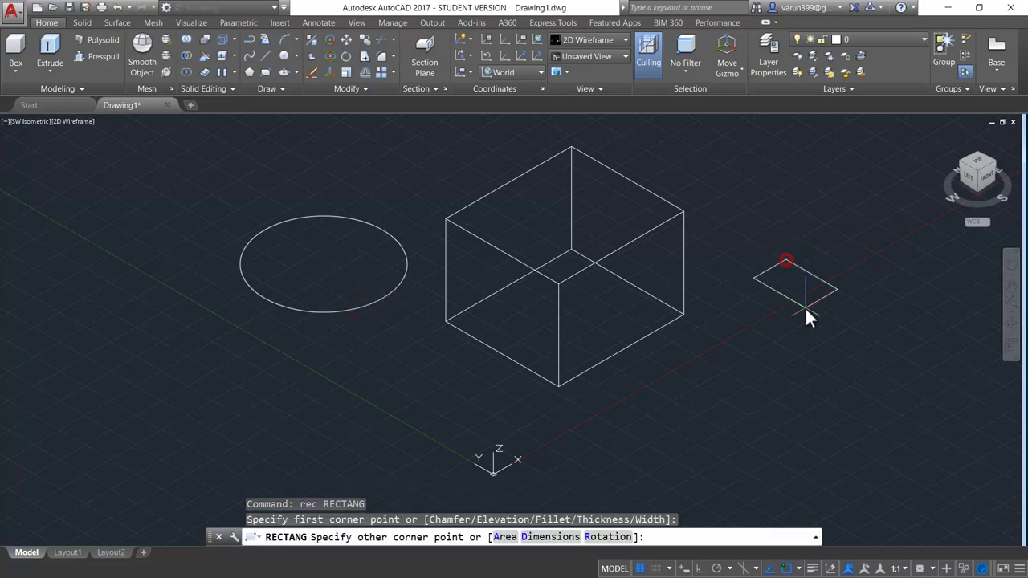
pyautogui.click(805, 314)
# - Draw a circle of about 2.44 radius over the box's front face while the world XY plane is active
pyautogui.keyDown('shift'); pyautogui.moveTo(725, 362); pyautogui.dragTo(819, 383, button='middle'); pyautogui.keyUp('shift')
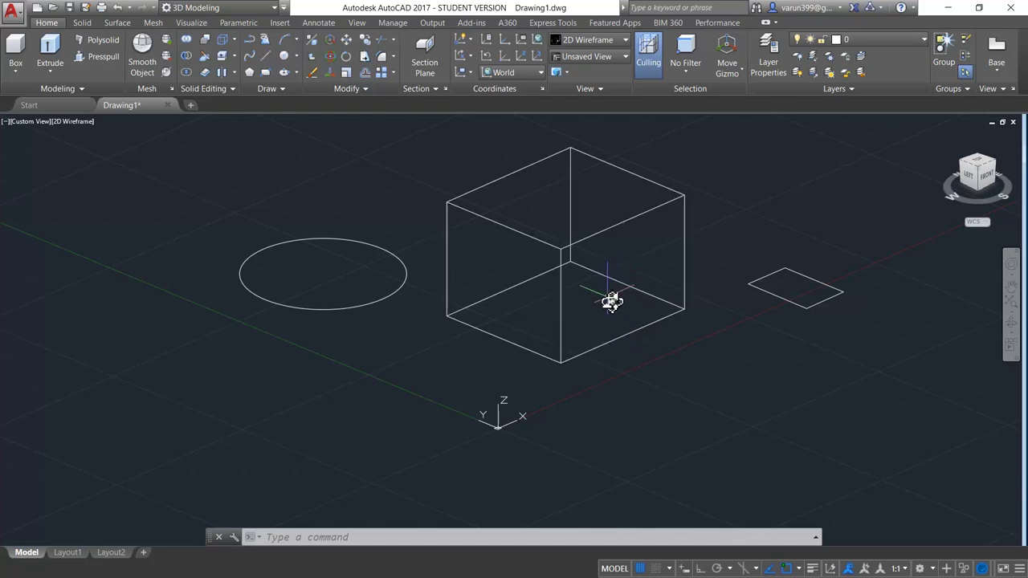
pyautogui.write('c')
pyautogui.press('Return')
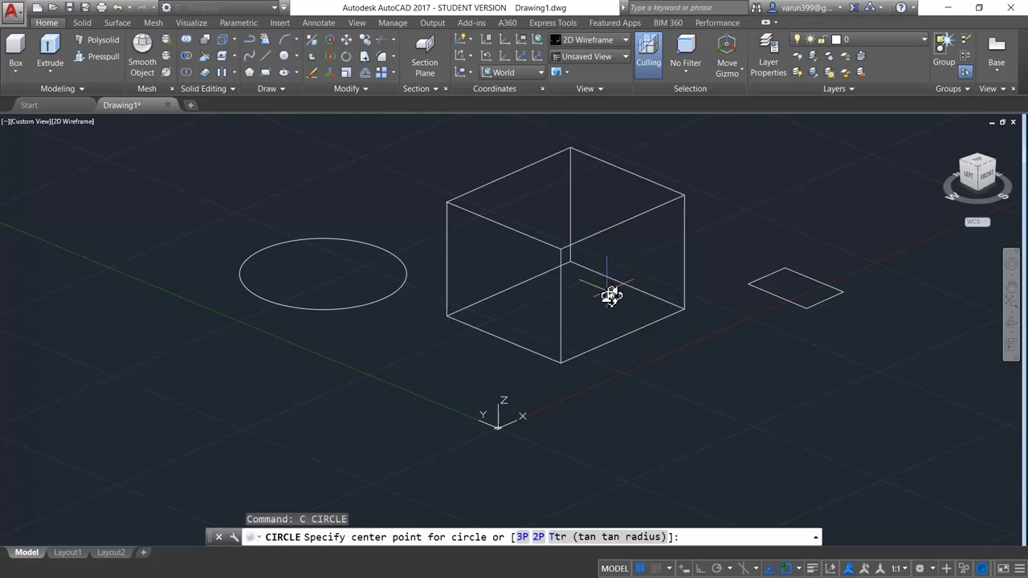
pyautogui.click(610, 297)
pyautogui.click(606, 305)
pyautogui.moveTo(709, 404)
pyautogui.keyDown('shift'); pyautogui.mouseDown(button='middle')
pyautogui.moveTo(721, 339)
pyautogui.moveTo(732, 394)
pyautogui.moveTo(701, 412)
pyautogui.mouseUp(button='middle'); pyautogui.keyUp('shift')
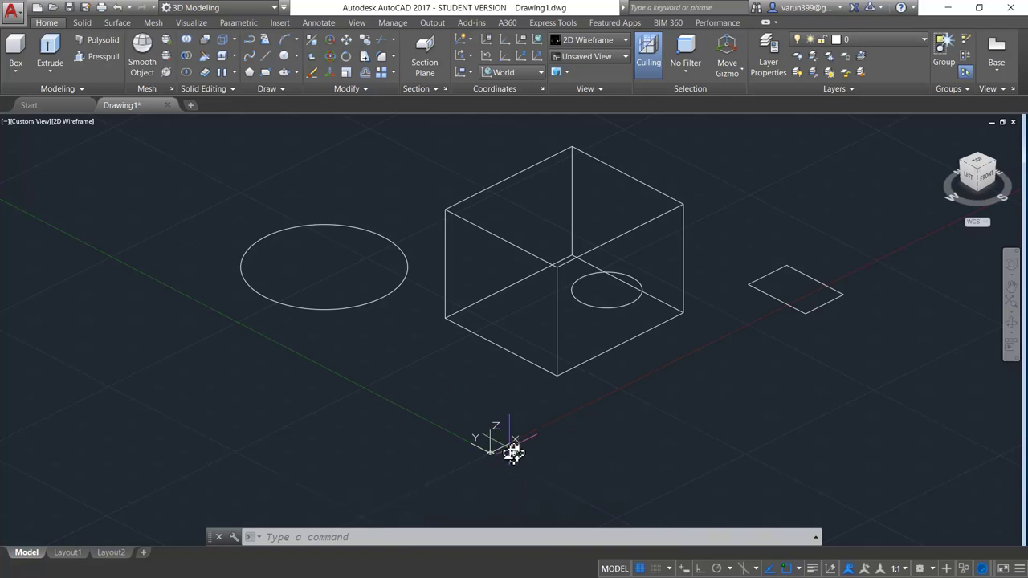
pyautogui.keyDown('shift'); pyautogui.moveTo(619, 477); pyautogui.dragTo(661, 466, button='middle'); pyautogui.keyUp('shift')
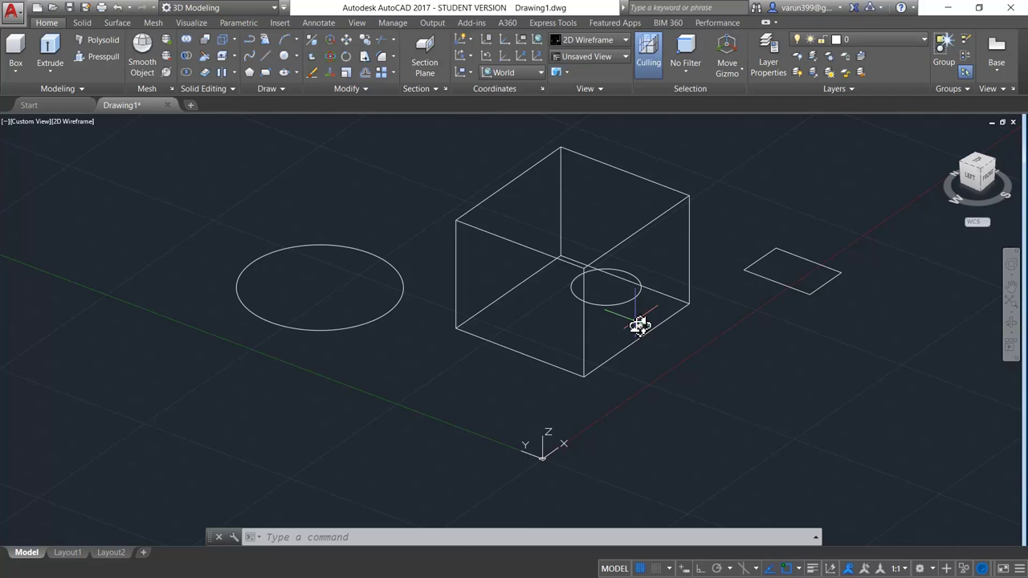
# - Align the UCS to the box's front face, with the origin at the nearest bottom corner and X along the bottom edge
pyautogui.write('Ucs')
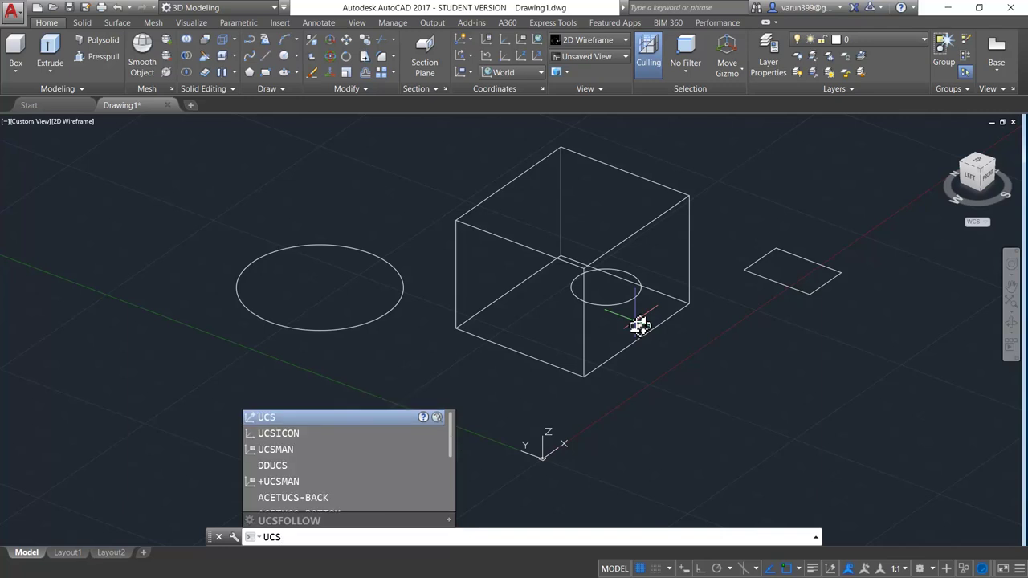
pyautogui.press('Return')
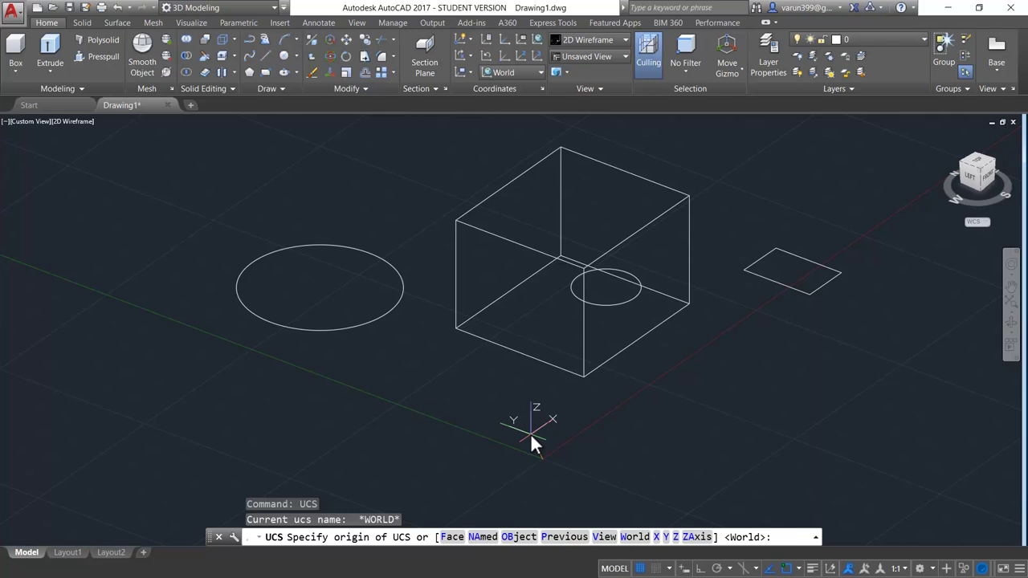
pyautogui.click(583, 377)
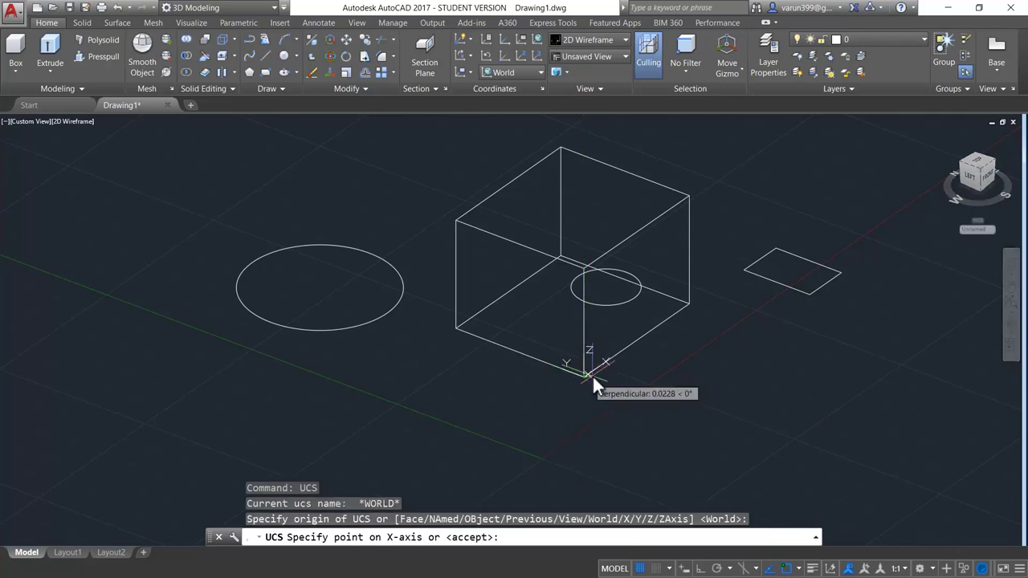
pyautogui.click(689, 305)
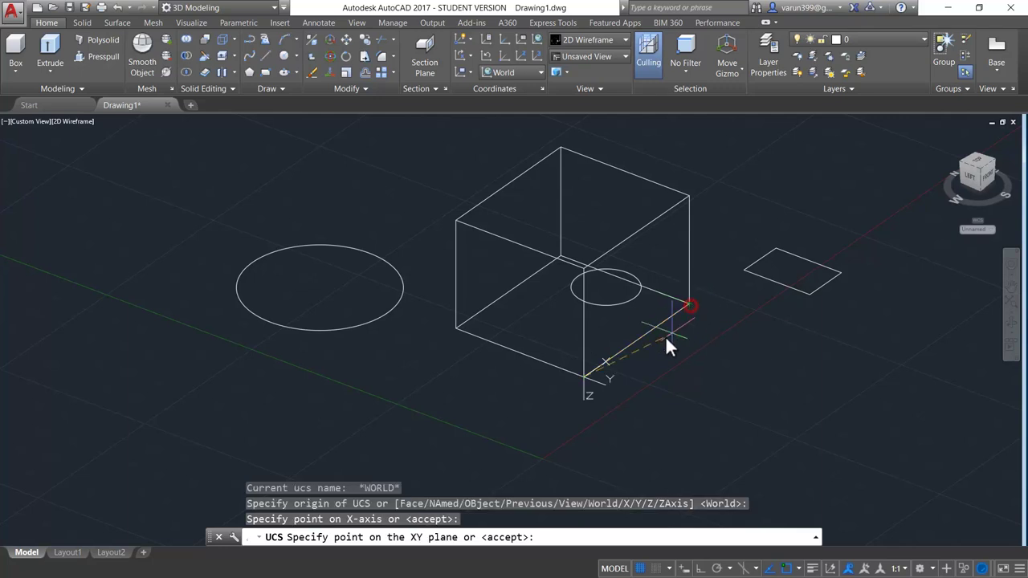
pyautogui.click(584, 280)
pyautogui.keyDown('shift'); pyautogui.moveTo(644, 372); pyautogui.dragTo(653, 395, button='middle'); pyautogui.keyUp('shift')
# - Draw a circle on the box's front face and another of about 2.94 radius beyond the box in the same plane
pyautogui.write('c')
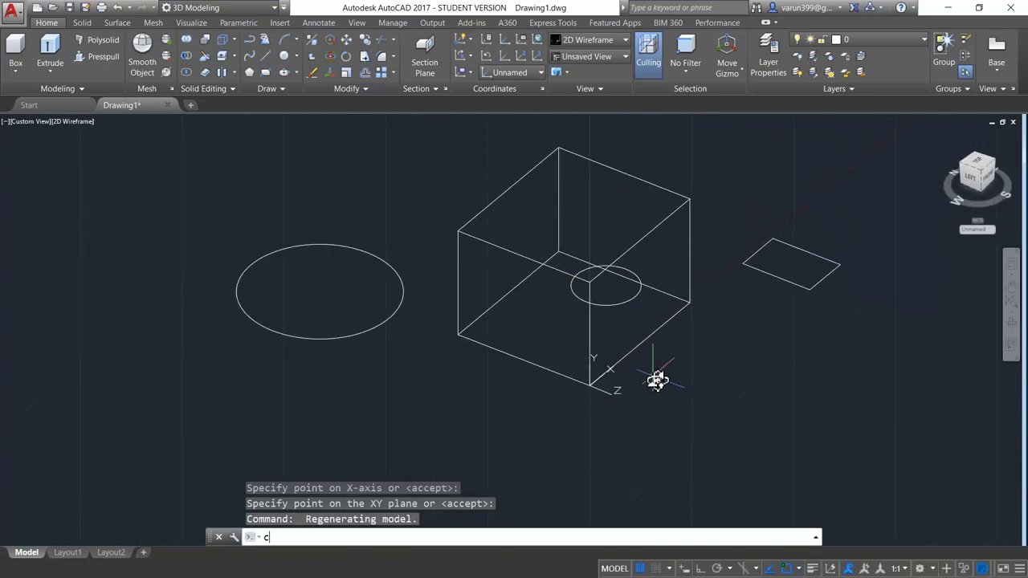
pyautogui.press('Return')
pyautogui.click(619, 337)
pyautogui.keyDown('shift'); pyautogui.moveTo(630, 339); pyautogui.dragTo(666, 372, button='middle'); pyautogui.keyUp('shift')
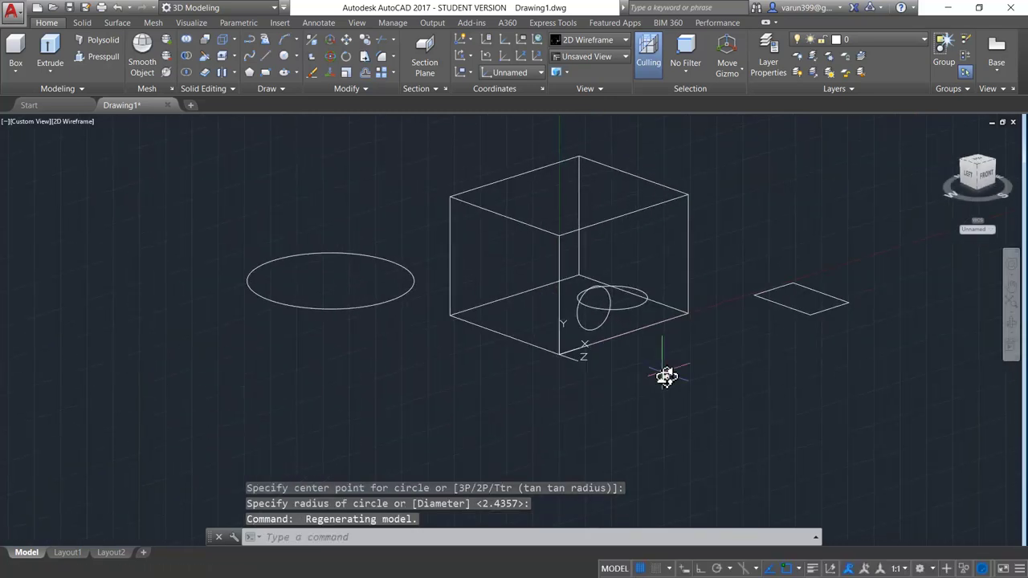
pyautogui.click(799, 189)
pyautogui.press('Escape')
pyautogui.press('Escape')
# - Draw a small rectangle in the front-face plane, below and to the right of the box
pyautogui.write('rec')
pyautogui.press('Return')
pyautogui.click(774, 398)
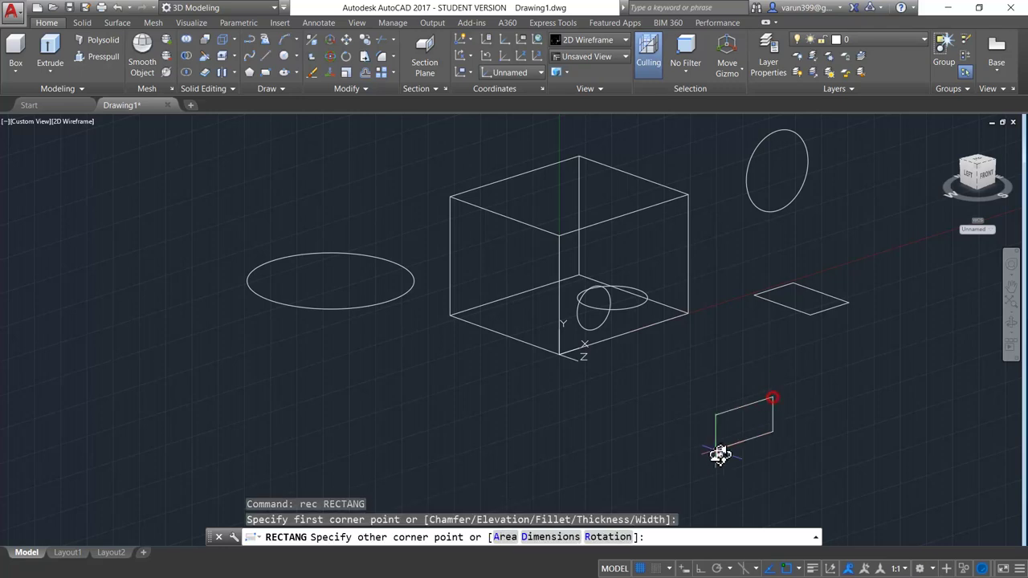
pyautogui.click(715, 450)
pyautogui.press('Escape')
pyautogui.moveTo(570, 409); pyautogui.dragTo(591, 473, button='middle')
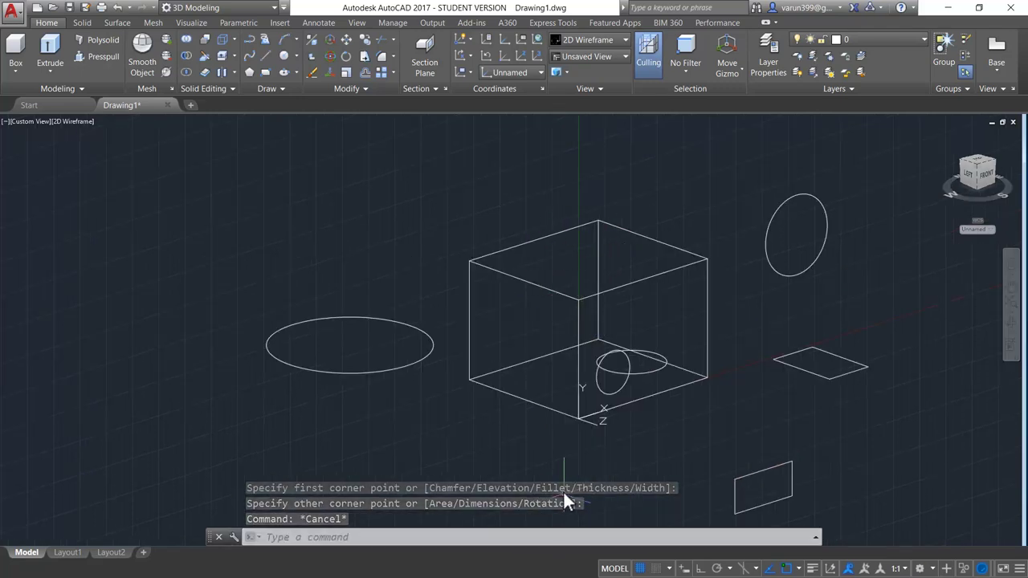
# - Align the UCS to the box's top face, with the origin at the nearest top corner and X along the front edge
pyautogui.write('ucs')
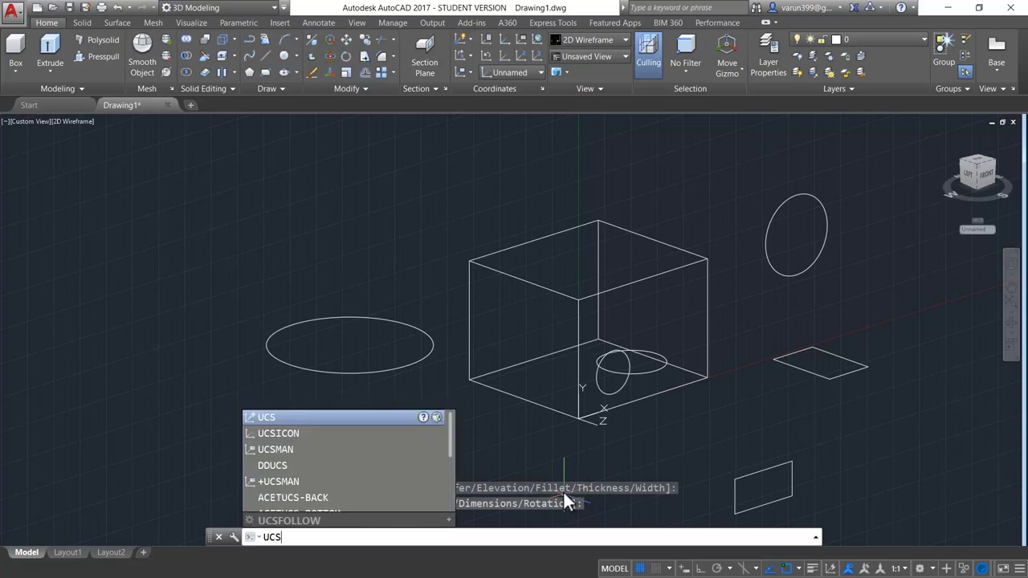
pyautogui.press('Return')
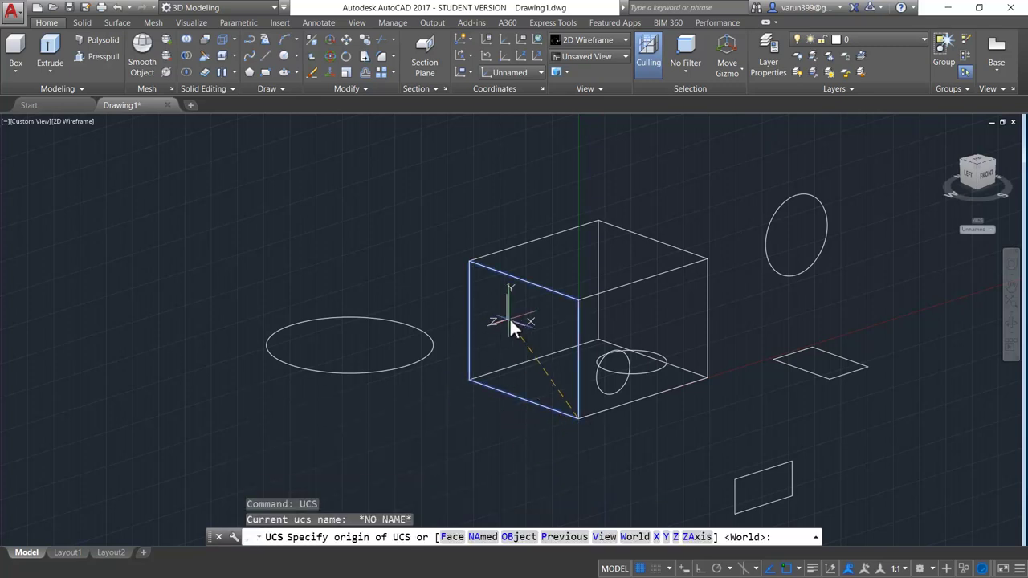
pyautogui.click(581, 303)
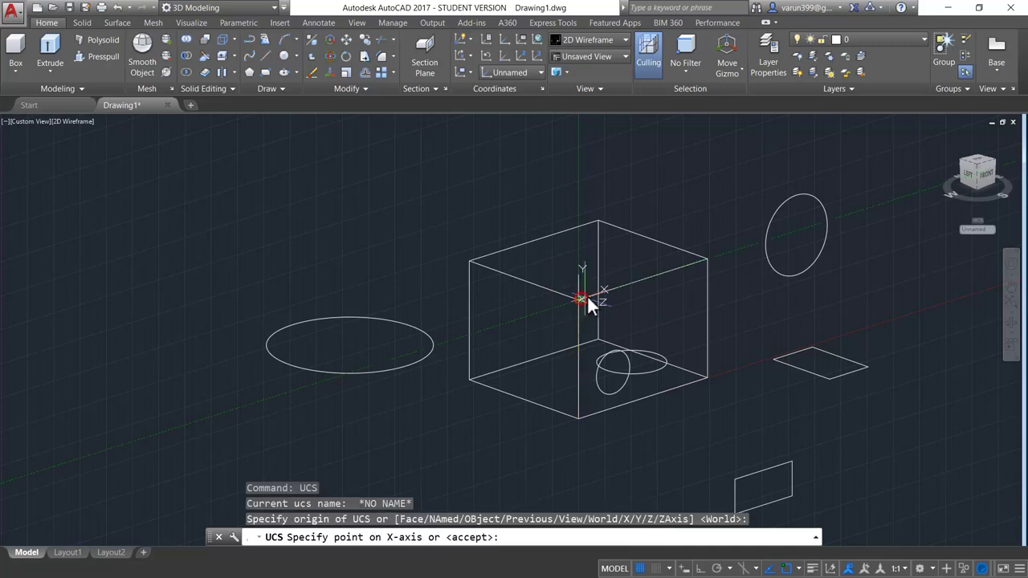
pyautogui.click(707, 257)
pyautogui.click(471, 261)
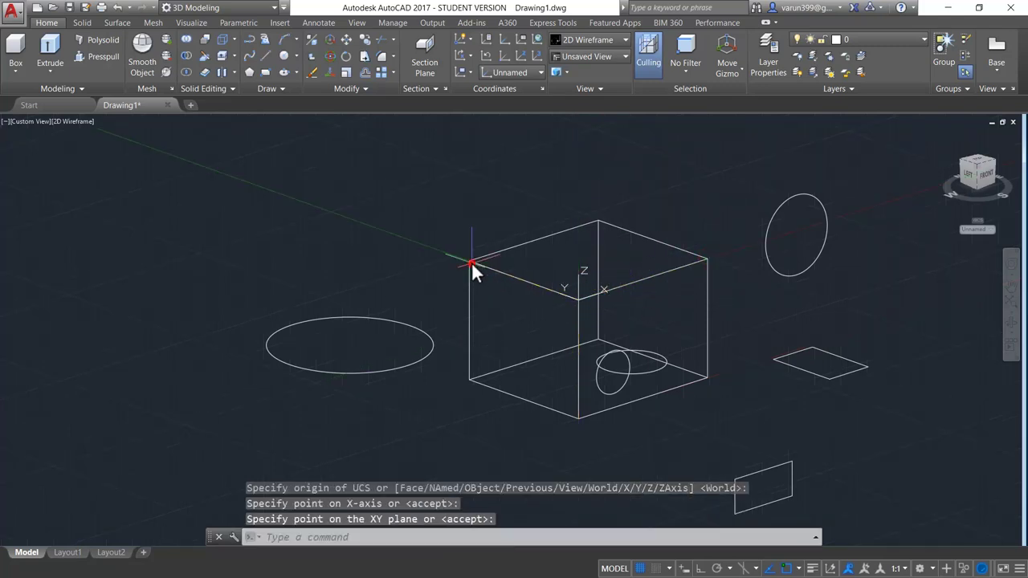
pyautogui.press('Return')
pyautogui.moveTo(615, 411)
pyautogui.keyDown('shift'); pyautogui.mouseDown(button='middle')
pyautogui.moveTo(619, 371)
pyautogui.moveTo(619, 413)
pyautogui.mouseUp(button='middle'); pyautogui.keyUp('shift')
pyautogui.press('Escape')
# - Draw a small circle on the box's top face
pyautogui.write('c')
pyautogui.press('Return')
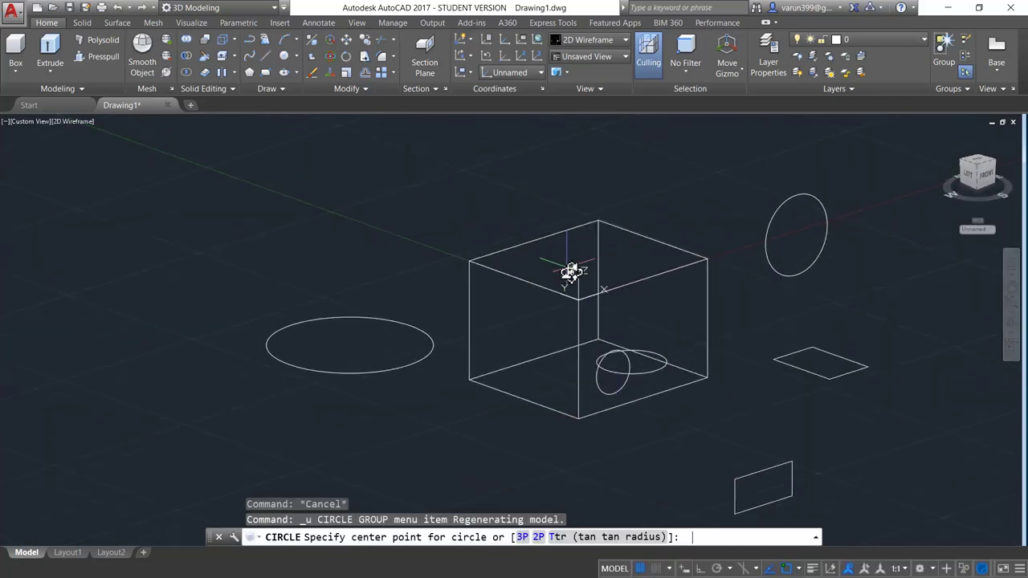
pyautogui.click(572, 264)
pyautogui.press('Escape')
pyautogui.keyDown('shift'); pyautogui.moveTo(661, 465); pyautogui.dragTo(656, 464, button='middle'); pyautogui.keyUp('shift')
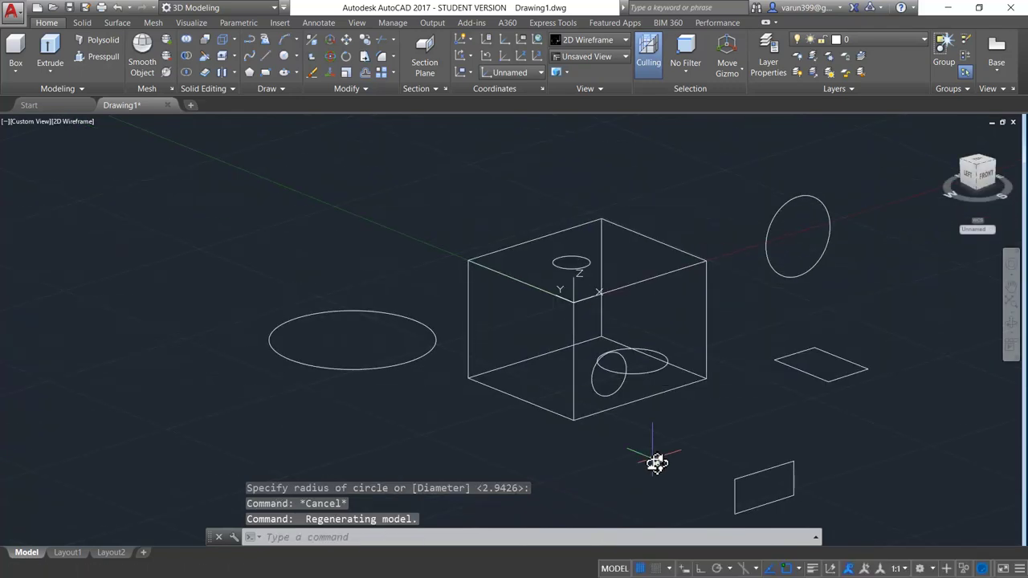
pyautogui.click(655, 458)
pyautogui.press('Escape')
pyautogui.press('Escape')
# - Erase all circles and rectangles except the box and the circle on its top face
pyautogui.click(639, 370)
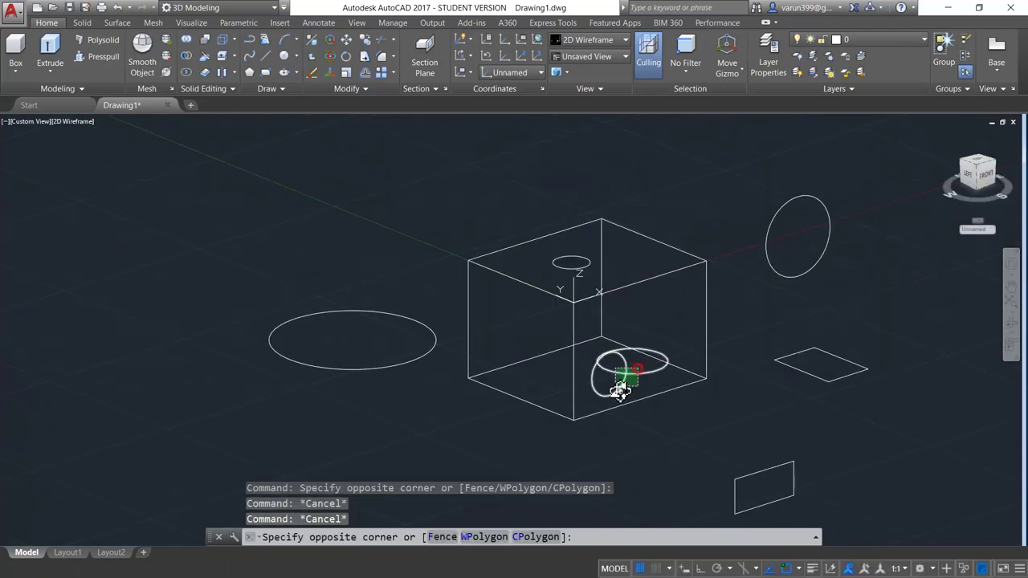
pyautogui.click(619, 391)
pyautogui.click(394, 321)
pyautogui.click(302, 406)
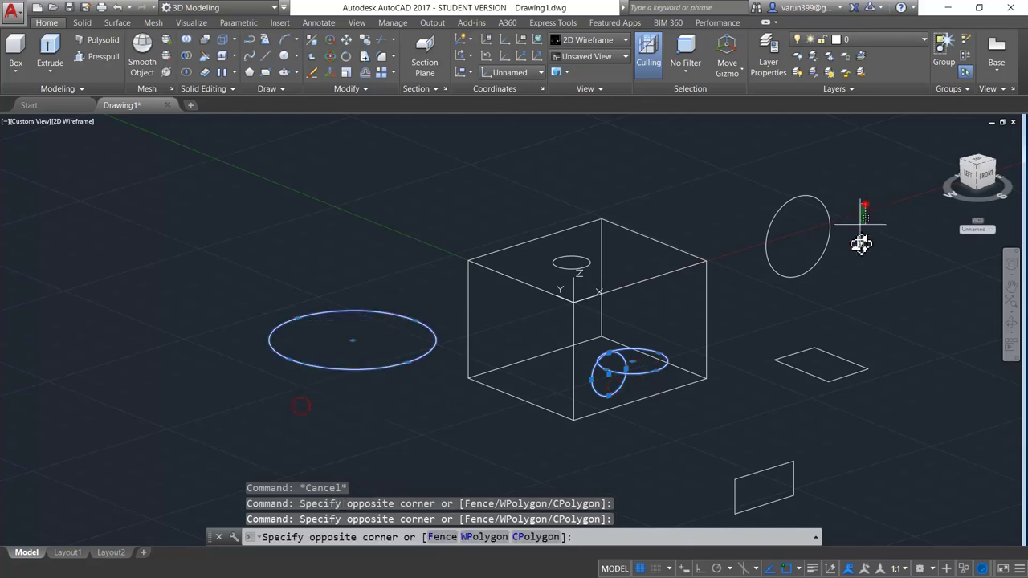
pyautogui.click(773, 514)
pyautogui.press('Delete')
pyautogui.press('Escape')
pyautogui.press('Escape')
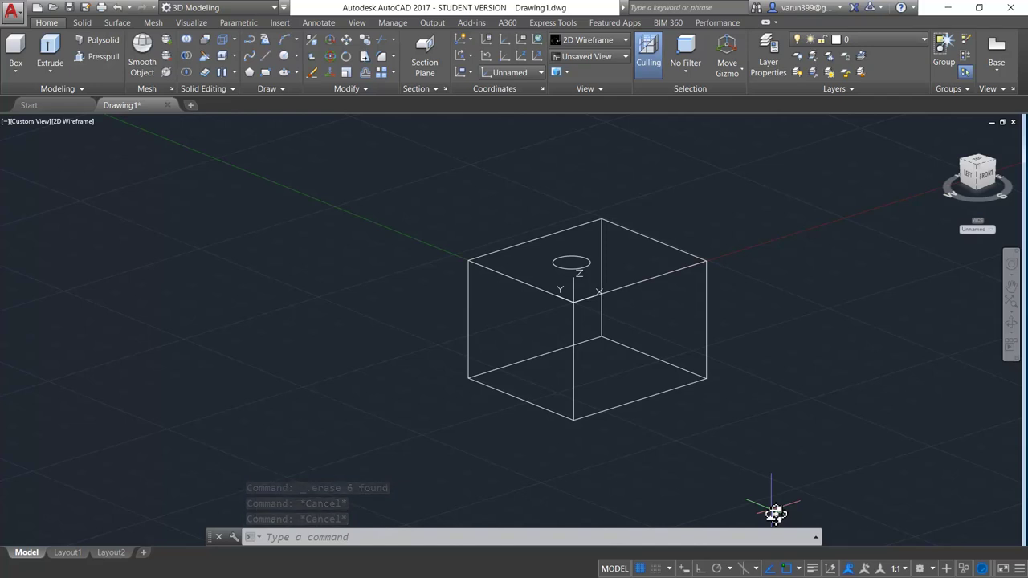
# - Align the UCS to the box's left face using the Face option, cycling to the adjacent face and back before accepting
pyautogui.write('UCS')
pyautogui.press('Return')
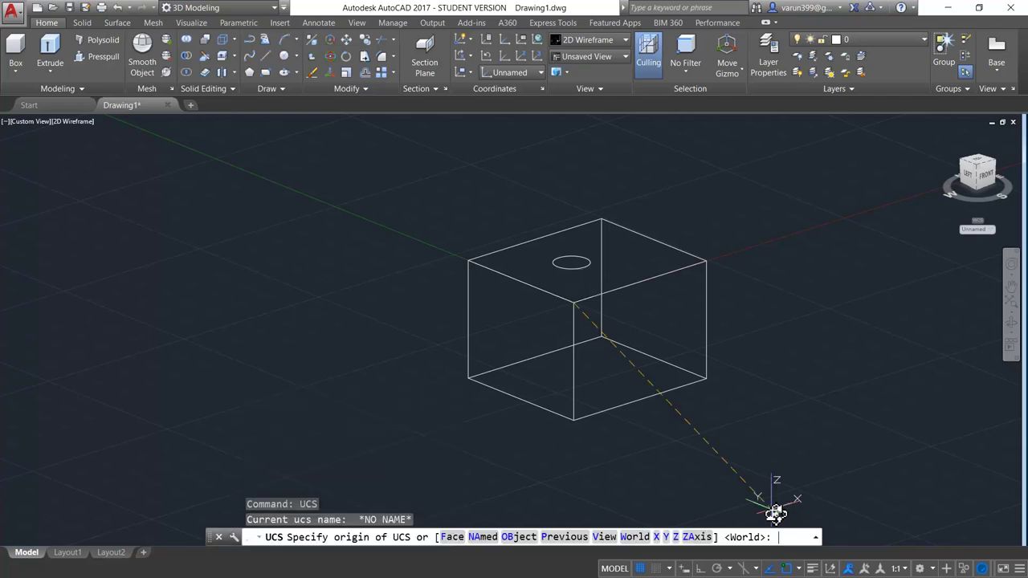
pyautogui.click(455, 549)
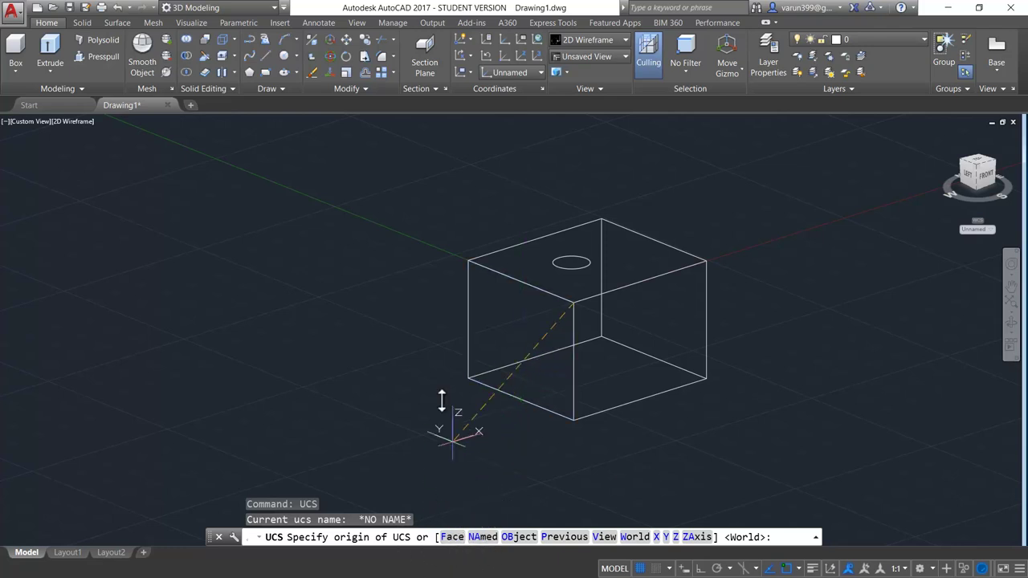
pyautogui.write('f')
pyautogui.press('Return')
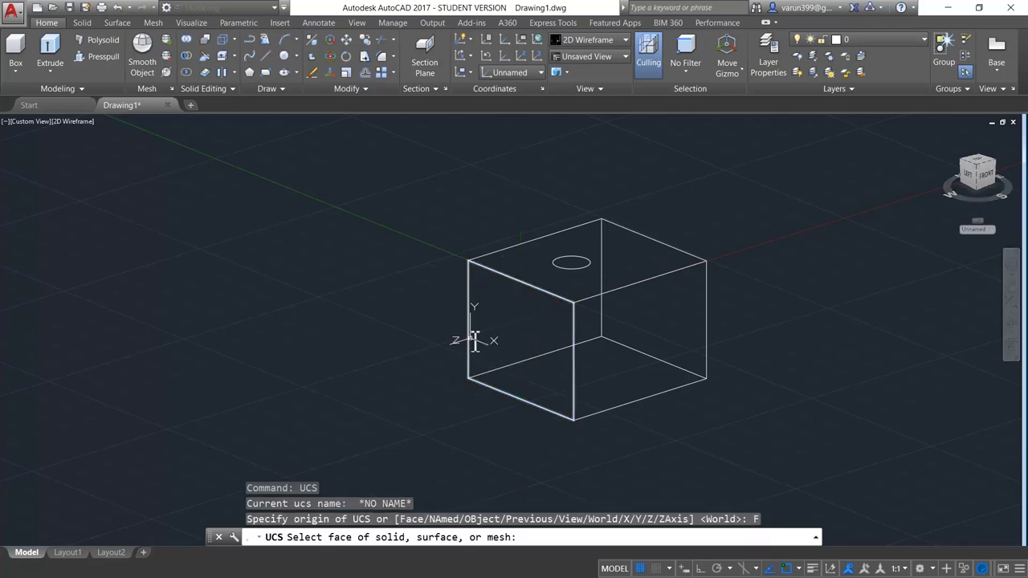
pyautogui.click(472, 339)
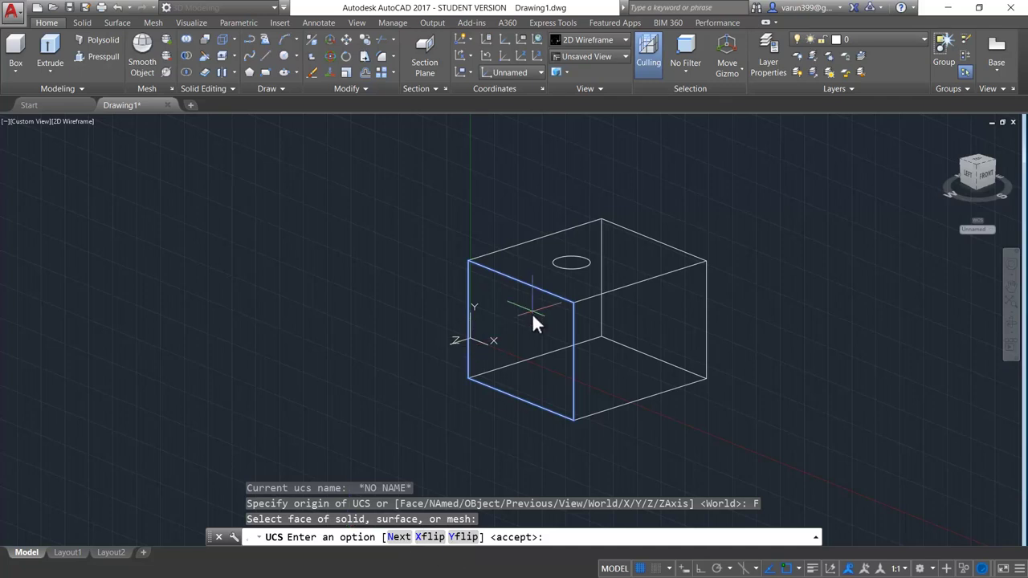
pyautogui.click(399, 538)
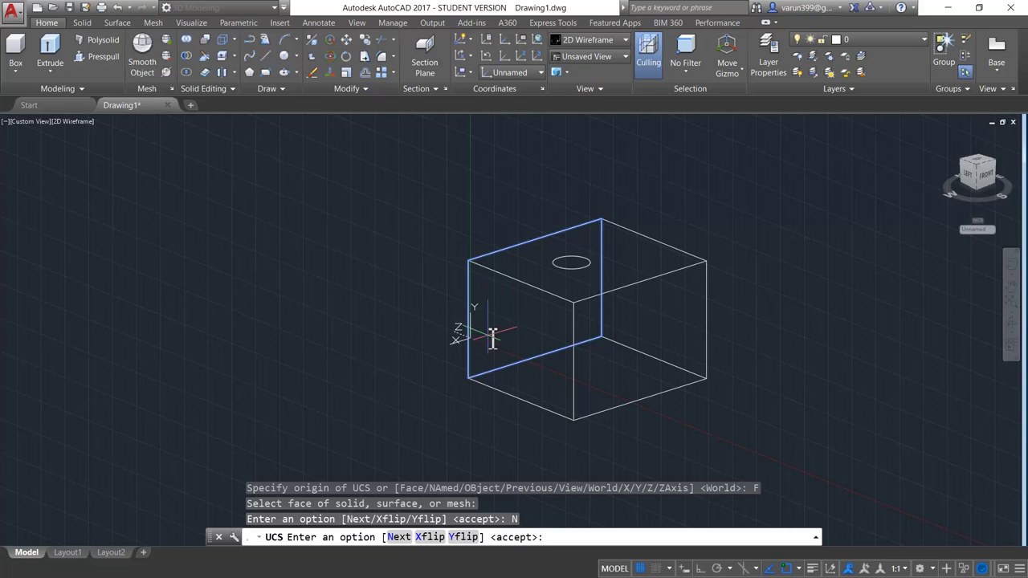
pyautogui.click(400, 538)
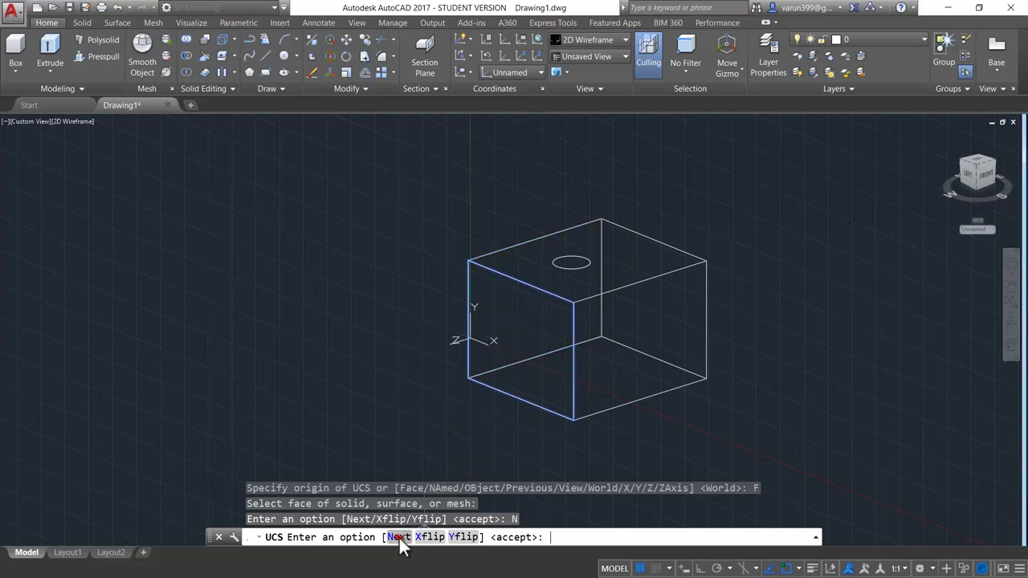
pyautogui.click(399, 538)
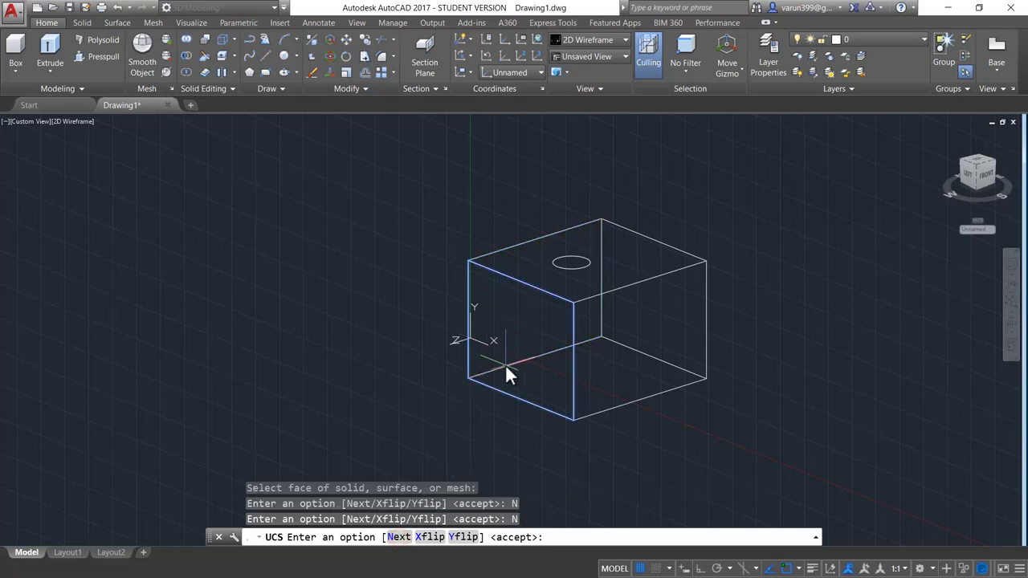
pyautogui.press('Return')
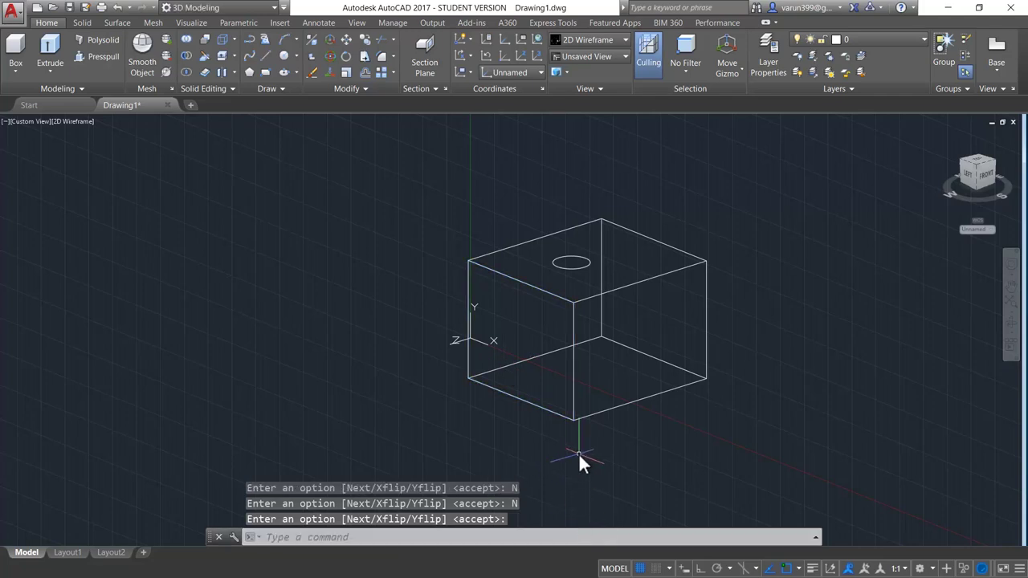
# - Draw a circle with radius 1.2943 on the box's left face, near its upper back corner
pyautogui.moveTo(582, 451)
pyautogui.keyDown('shift'); pyautogui.mouseDown(button='middle')
pyautogui.moveTo(622, 461)
pyautogui.moveTo(534, 450)
pyautogui.moveTo(612, 457)
pyautogui.moveTo(666, 436)
pyautogui.moveTo(571, 455)
pyautogui.moveTo(597, 455)
pyautogui.mouseUp(button='middle'); pyautogui.keyUp('shift')
pyautogui.write('c')
pyautogui.press('Return')
pyautogui.click(490, 302)
pyautogui.press('Return')
pyautogui.press('Escape')
# - Erase the circle on the box's left face
pyautogui.click(531, 306)
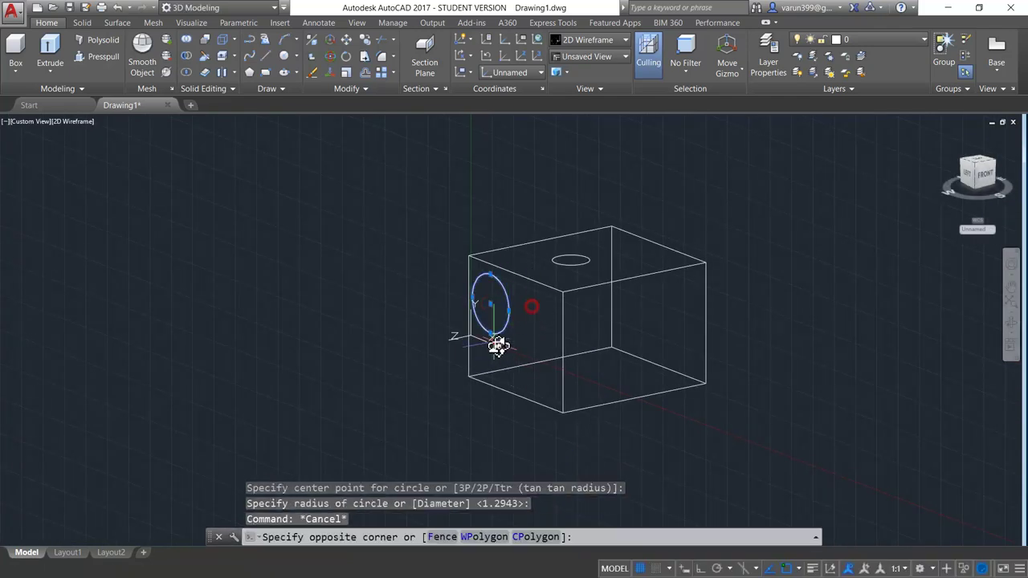
pyautogui.click(498, 346)
pyautogui.press('Delete')
pyautogui.write('ucs')
pyautogui.press('Return')
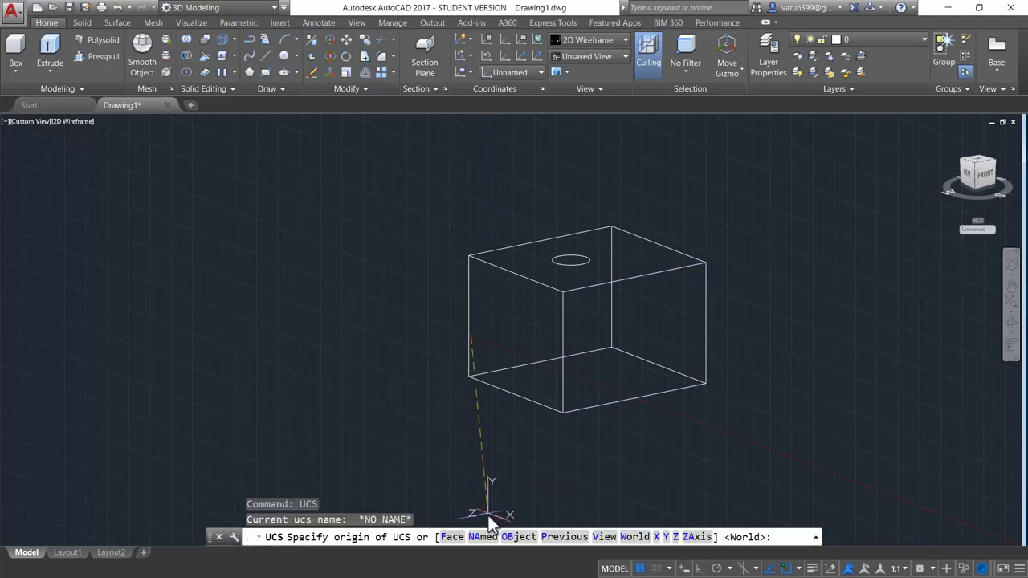
pyautogui.click(486, 544)
pyautogui.click(486, 545)
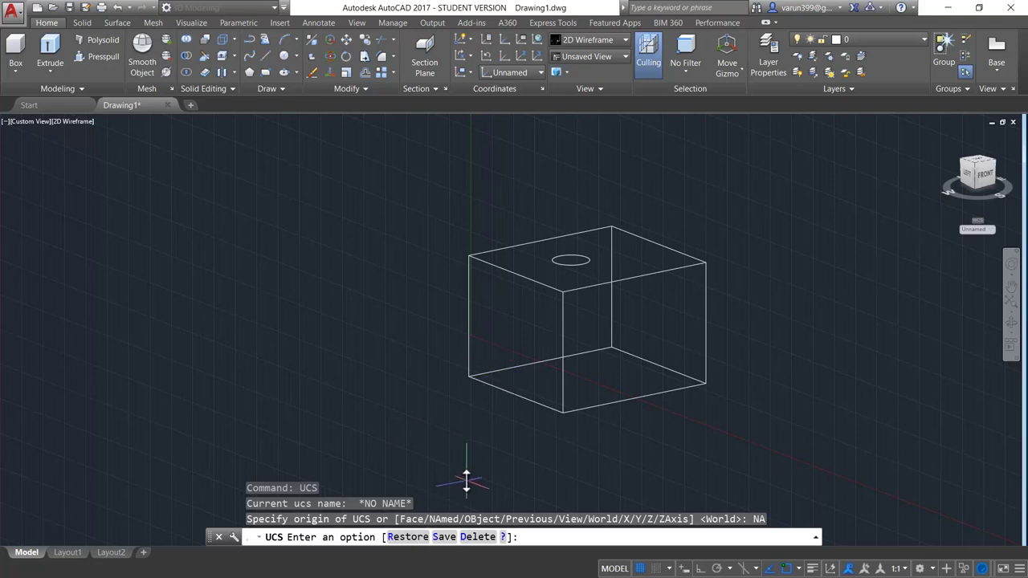
pyautogui.press('Escape')
# - Align the UCS to the box's nearest vertical edge using the Object option
pyautogui.write('U')
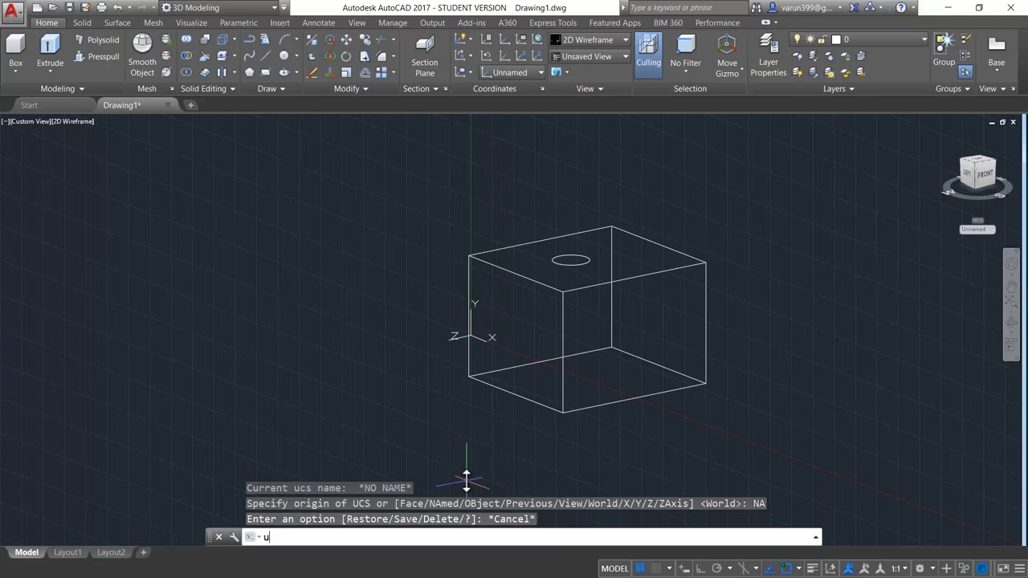
pyautogui.write('cs')
pyautogui.press('Return')
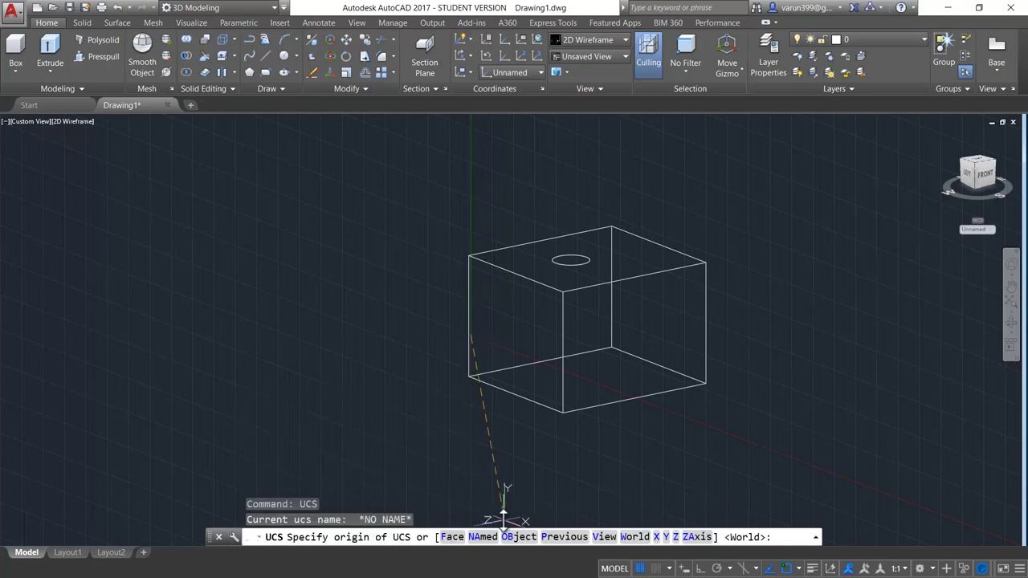
pyautogui.click(526, 543)
pyautogui.click(522, 538)
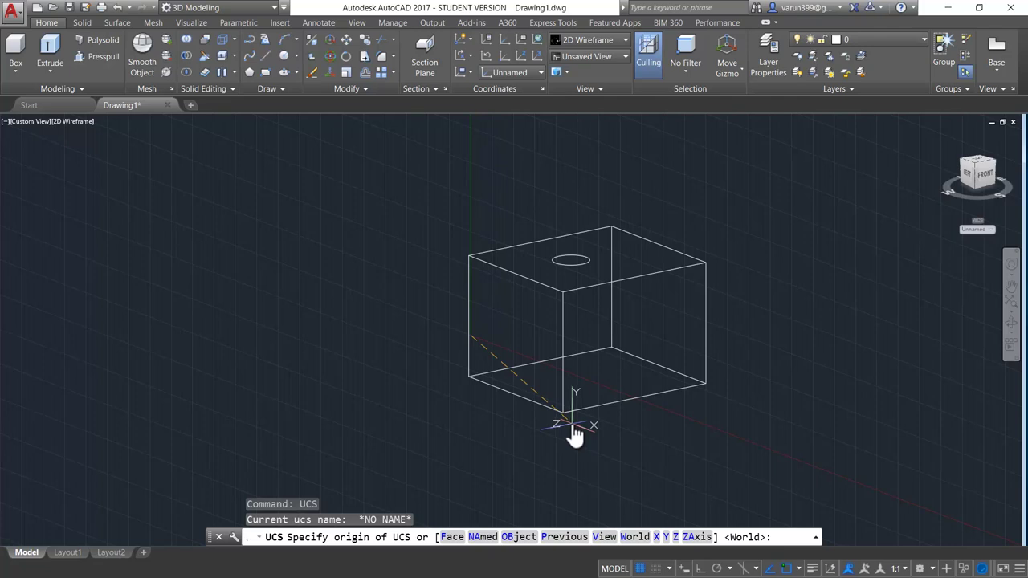
pyautogui.click(454, 539)
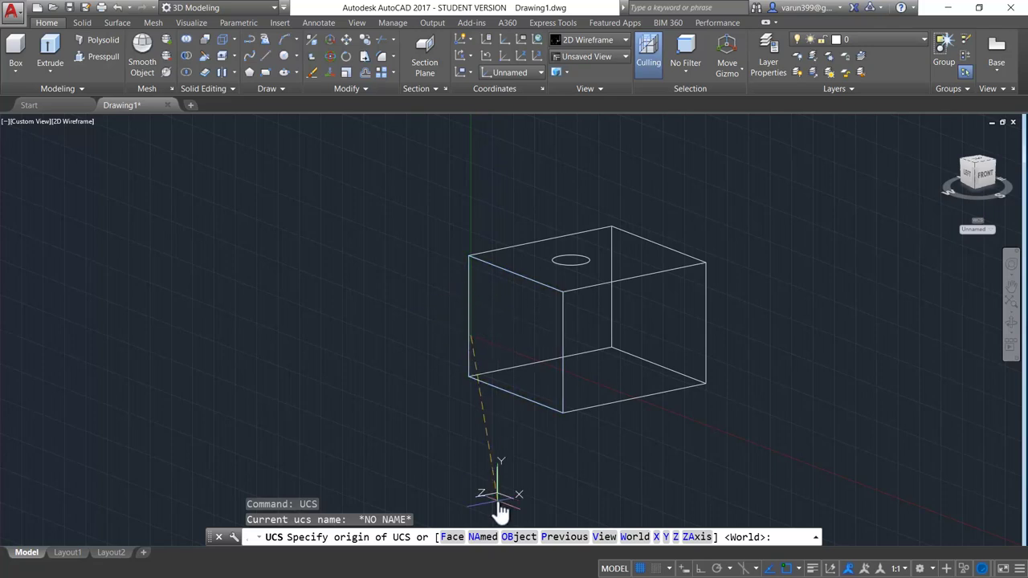
pyautogui.click(515, 537)
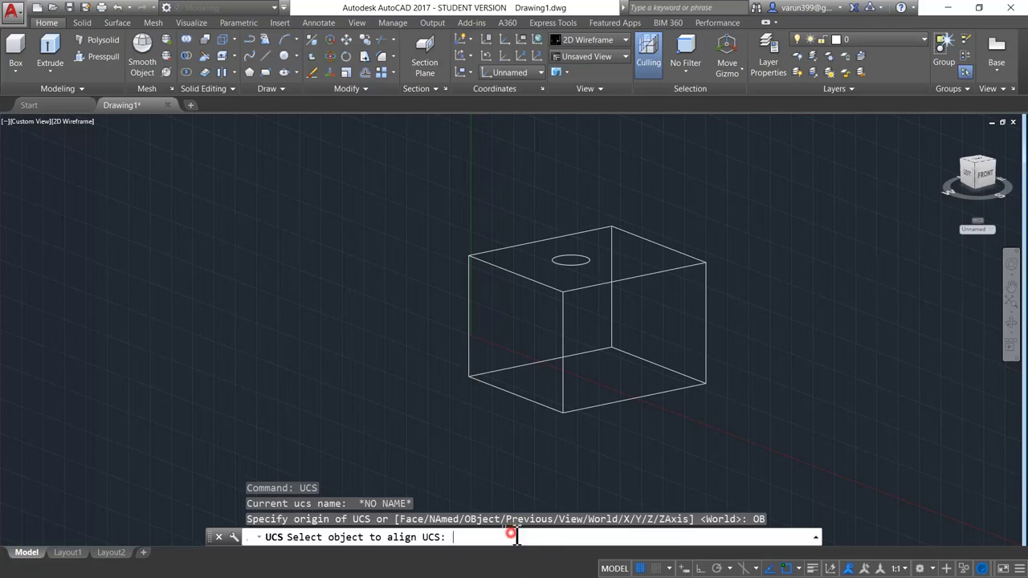
pyautogui.click(564, 398)
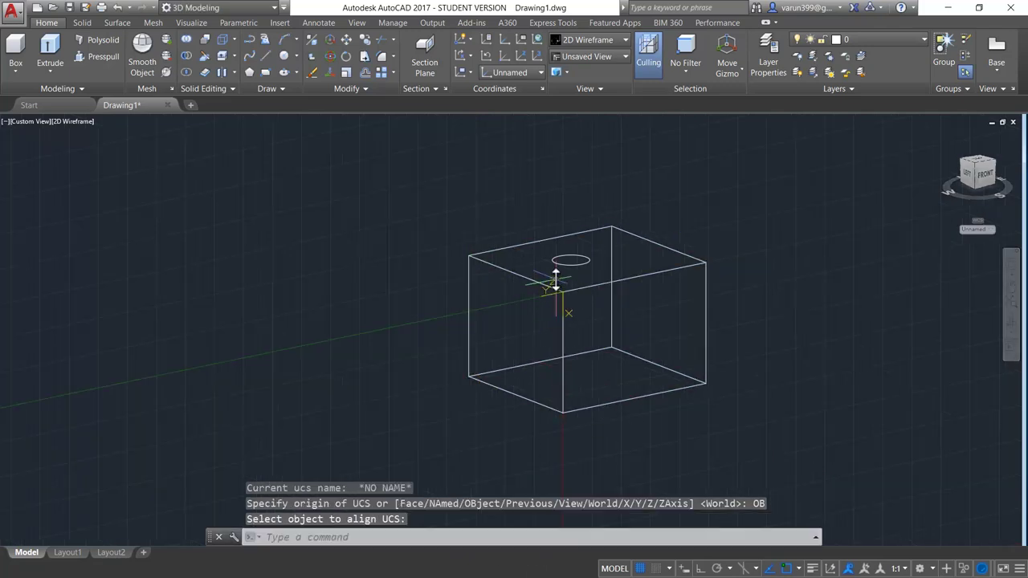
pyautogui.press('Escape')
pyautogui.press('Escape')
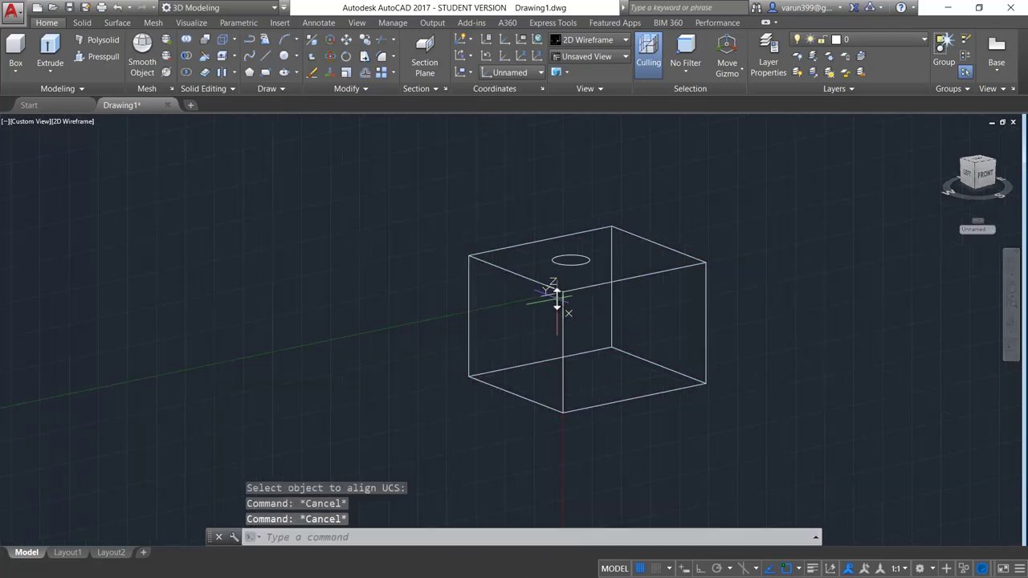
# - Restore the previous UCS on the box's left face using the Previous option
pyautogui.write('ucs')
pyautogui.press('Return')
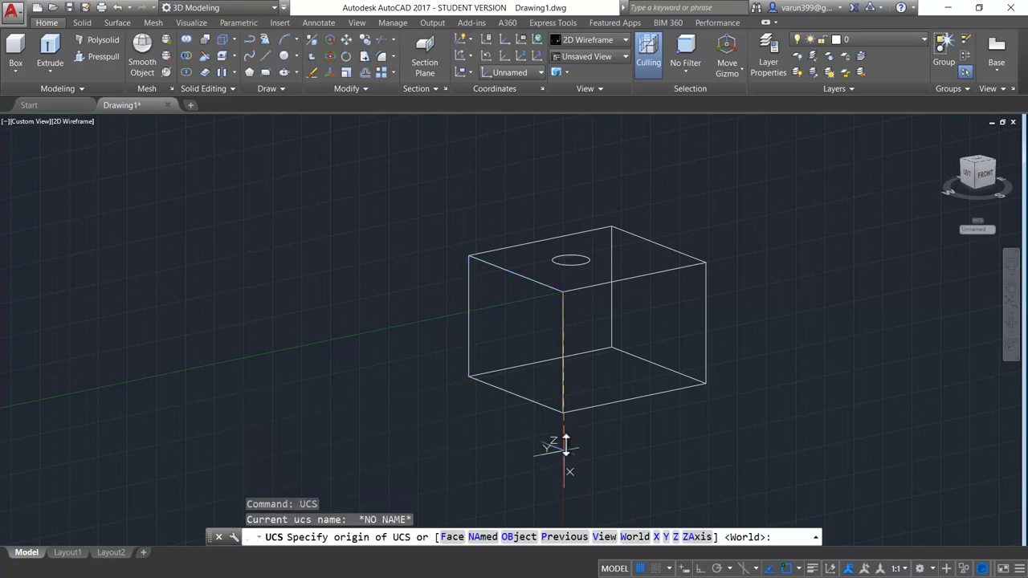
pyautogui.click(572, 544)
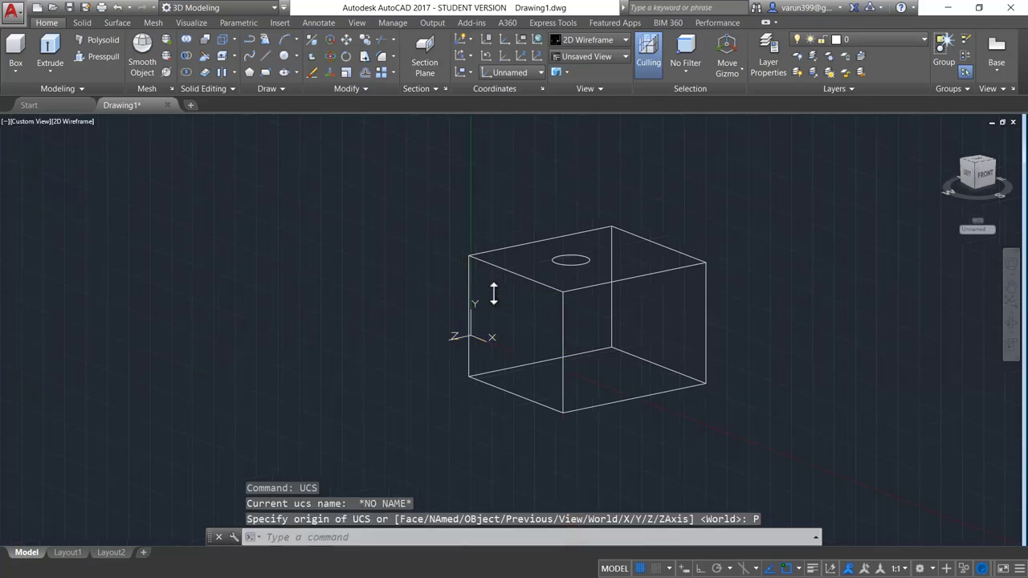
pyautogui.press('Escape')
pyautogui.press('Escape')
pyautogui.press('Escape')
# - Align the UCS to the current view with the View option, and reset it to the World coordinate system
pyautogui.write('ucs')
pyautogui.press('Return')
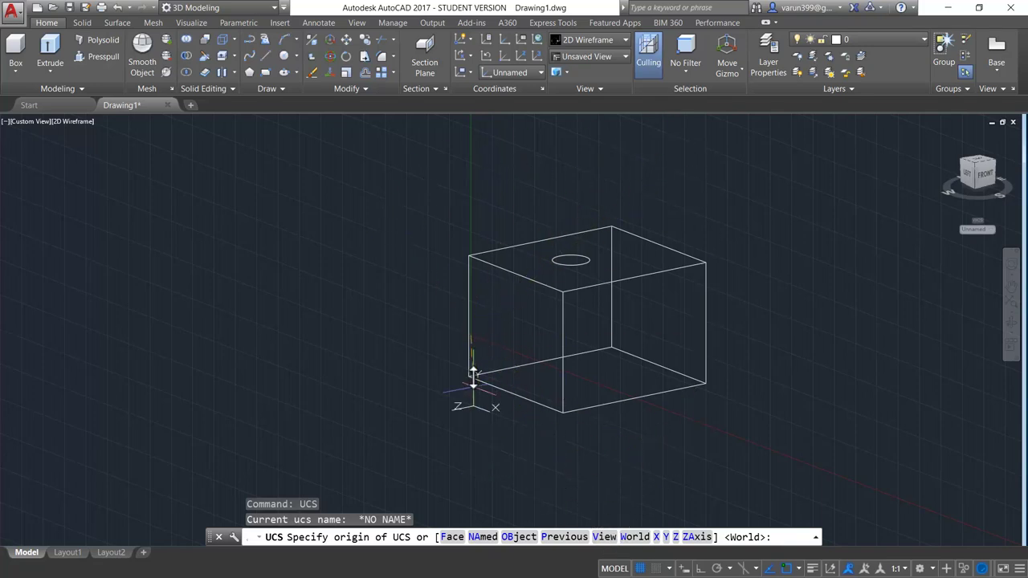
pyautogui.click(603, 541)
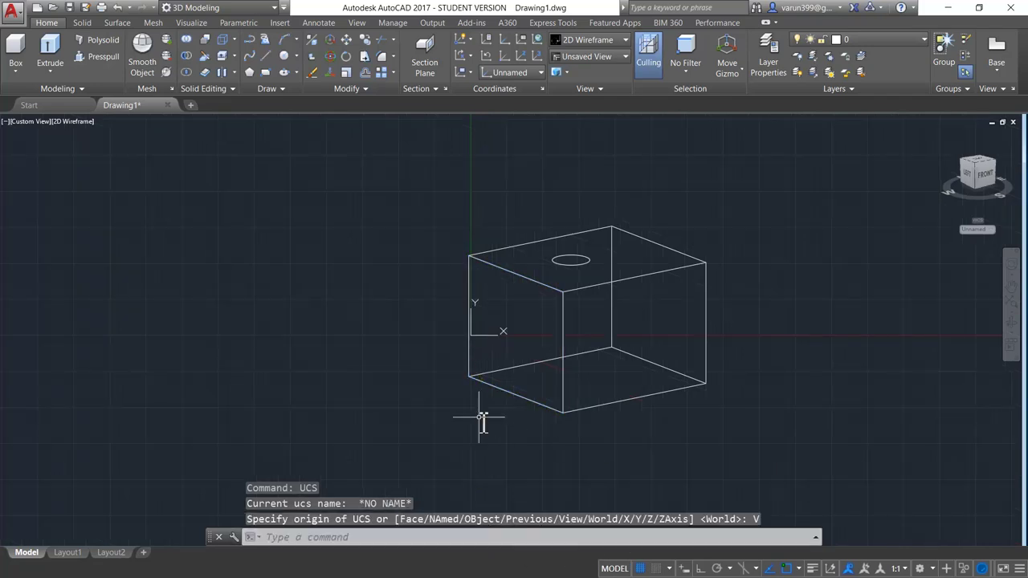
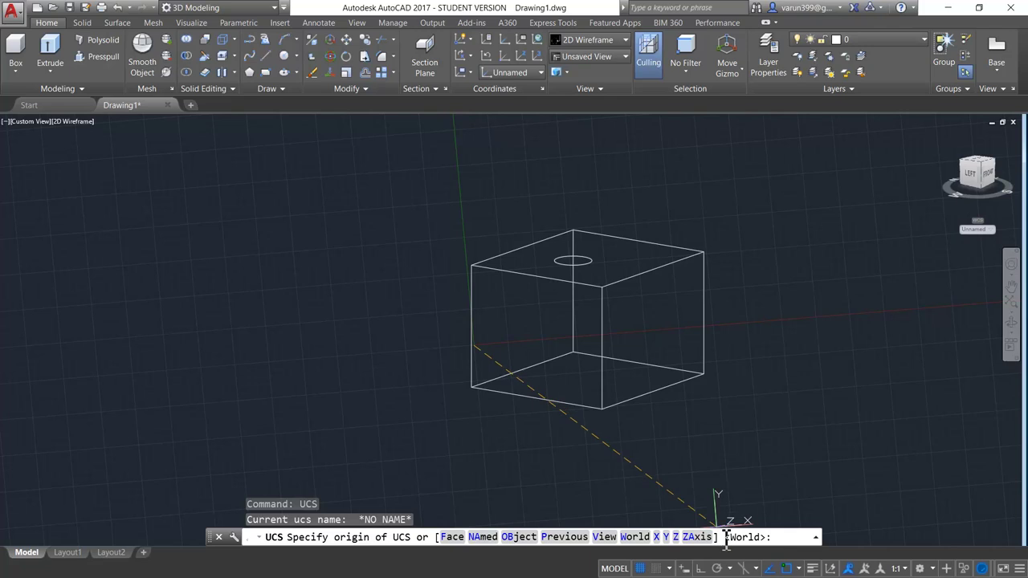
pyautogui.click(639, 544)
pyautogui.keyDown('shift'); pyautogui.moveTo(616, 496); pyautogui.dragTo(678, 471, button='middle'); pyautogui.keyUp('shift')
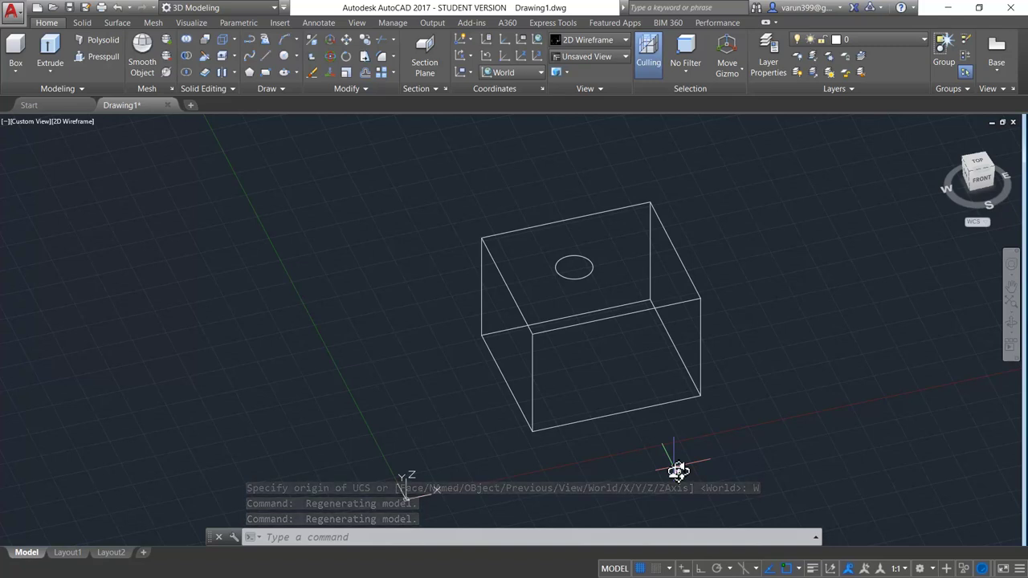
# - Rotate the UCS about its X axis by an angle picked freehand in the drawing
pyautogui.write('UCS')
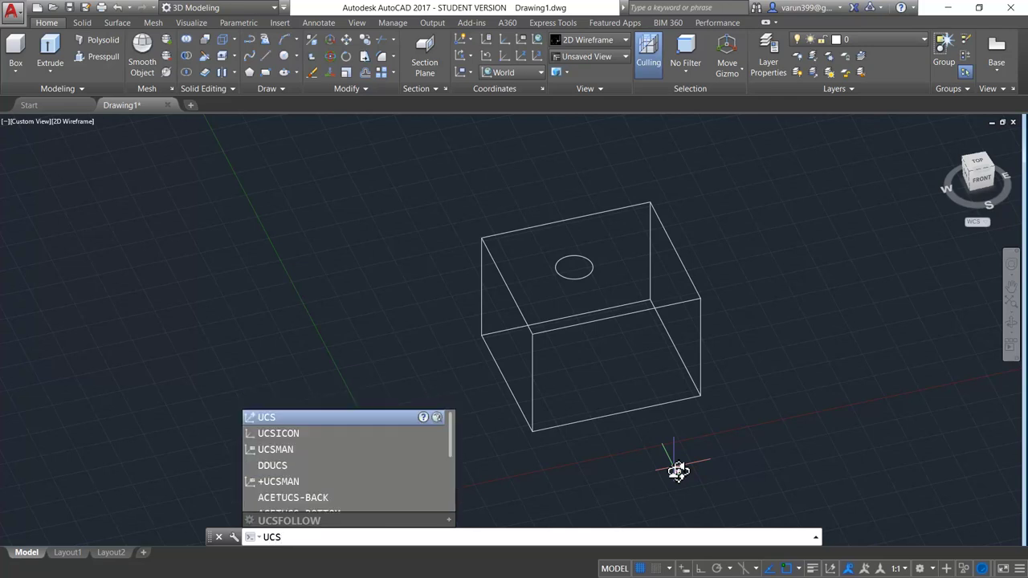
pyautogui.press('Return')
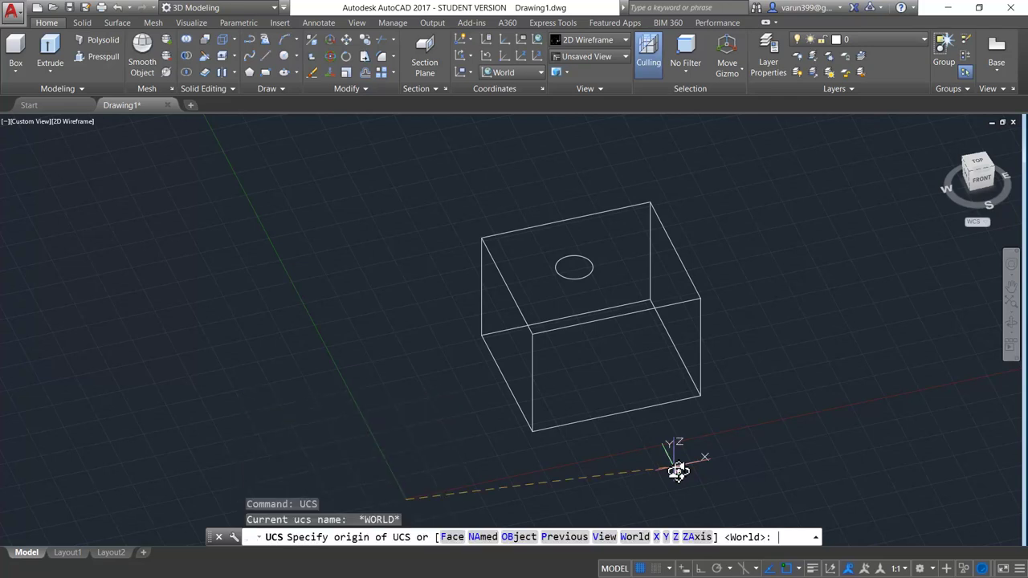
pyautogui.click(657, 537)
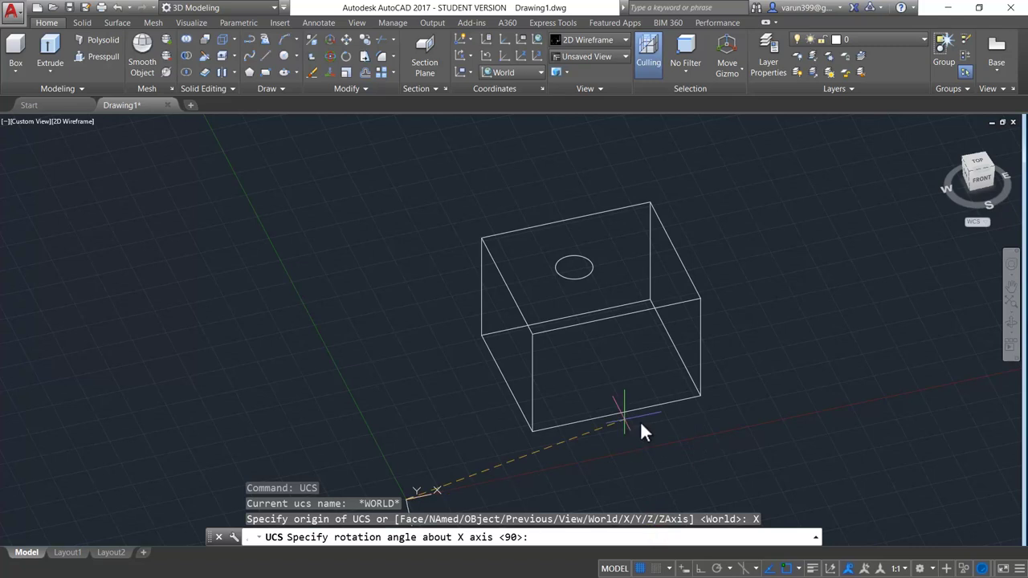
pyautogui.moveTo(444, 488); pyautogui.dragTo(457, 396, button='middle')
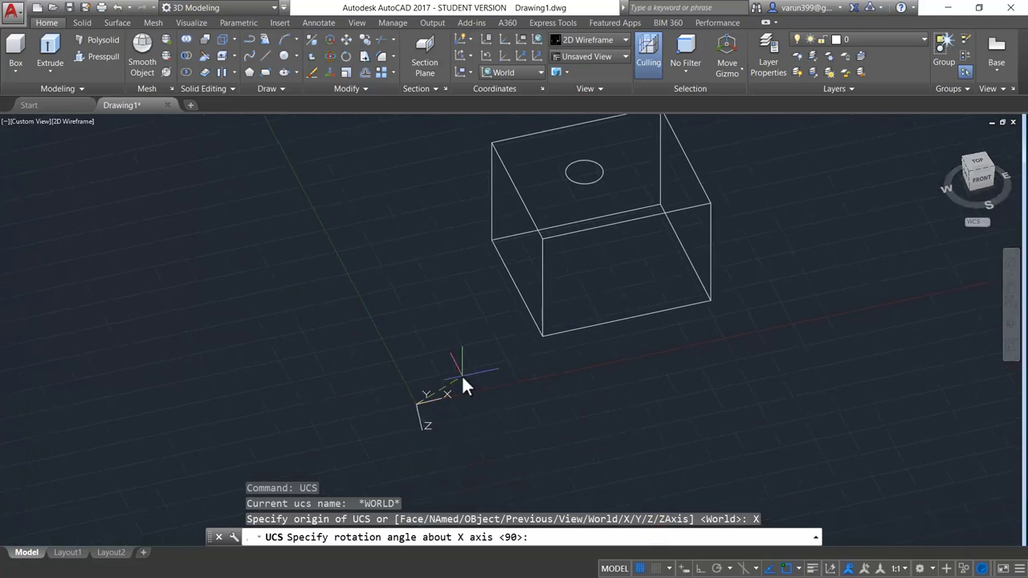
pyautogui.click(482, 323)
pyautogui.moveTo(654, 431)
pyautogui.keyDown('shift'); pyautogui.mouseDown(button='middle')
pyautogui.moveTo(619, 431)
pyautogui.moveTo(725, 406)
pyautogui.moveTo(704, 424)
pyautogui.moveTo(637, 436)
pyautogui.mouseUp(button='middle'); pyautogui.keyUp('shift')
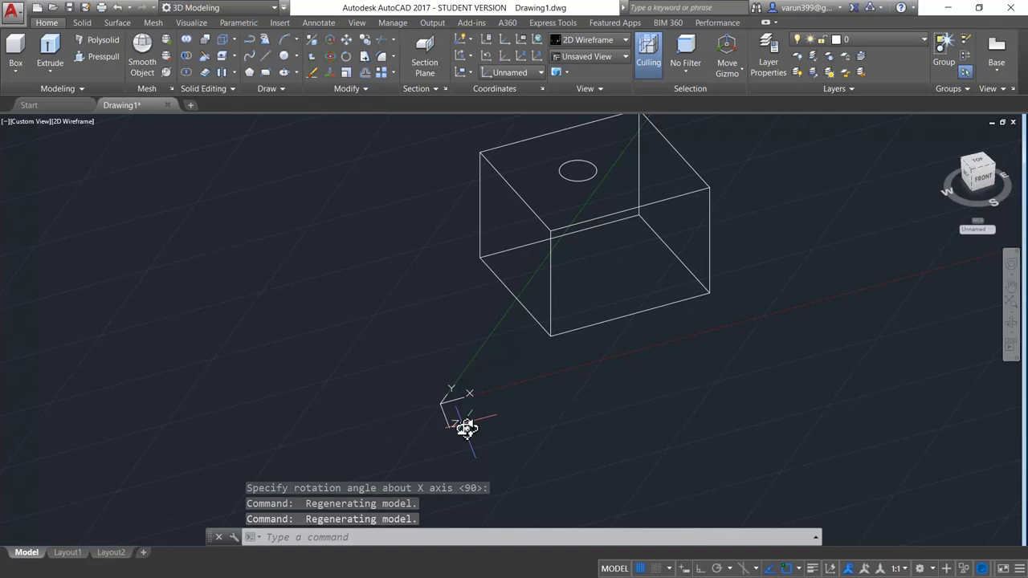
# - Define the UCS by its Z axis, with the origin at the box's nearest bottom corner and Z up along the vertical edge
pyautogui.write('UCS')
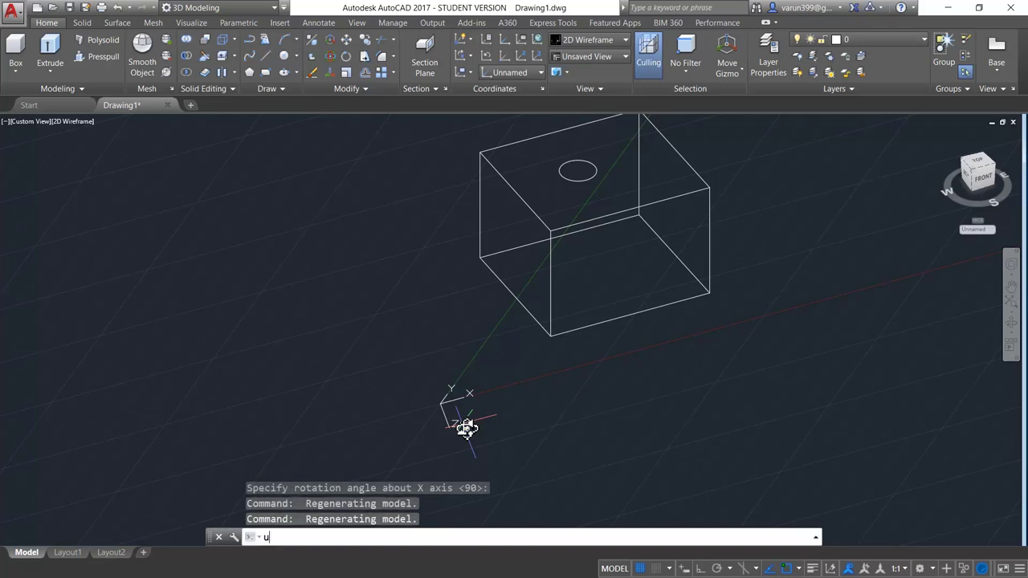
pyautogui.press('Return')
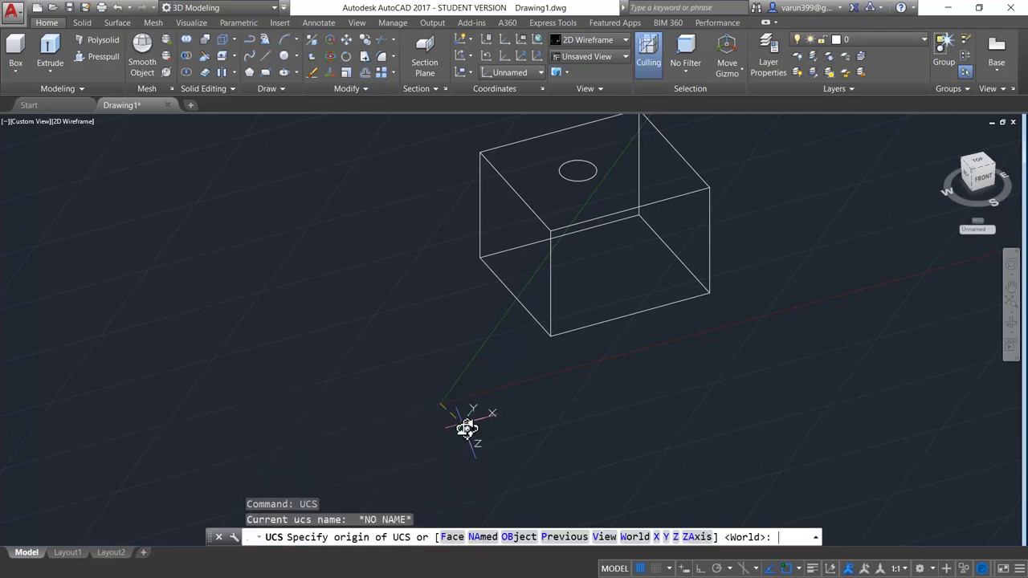
pyautogui.click(697, 541)
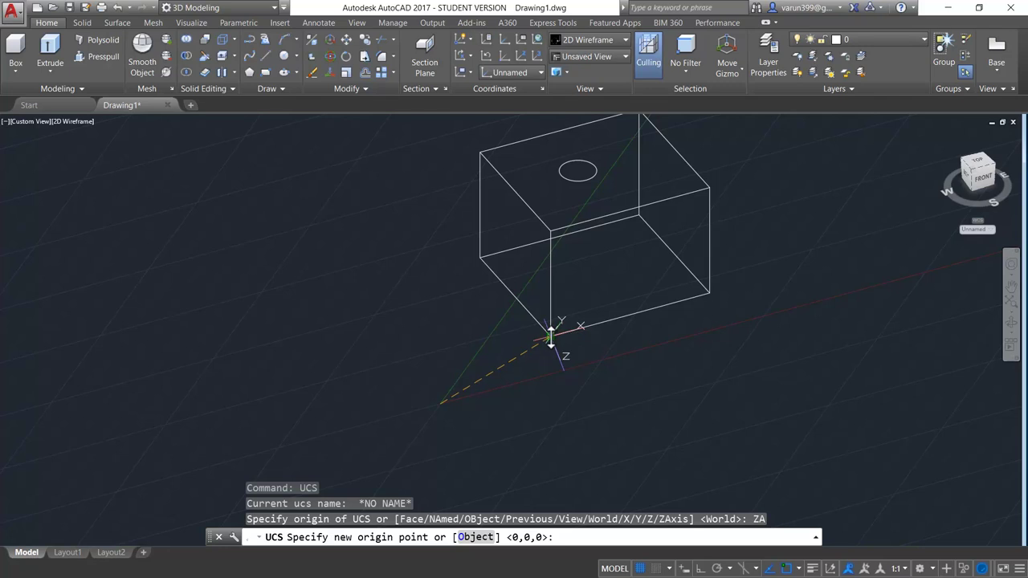
pyautogui.click(552, 337)
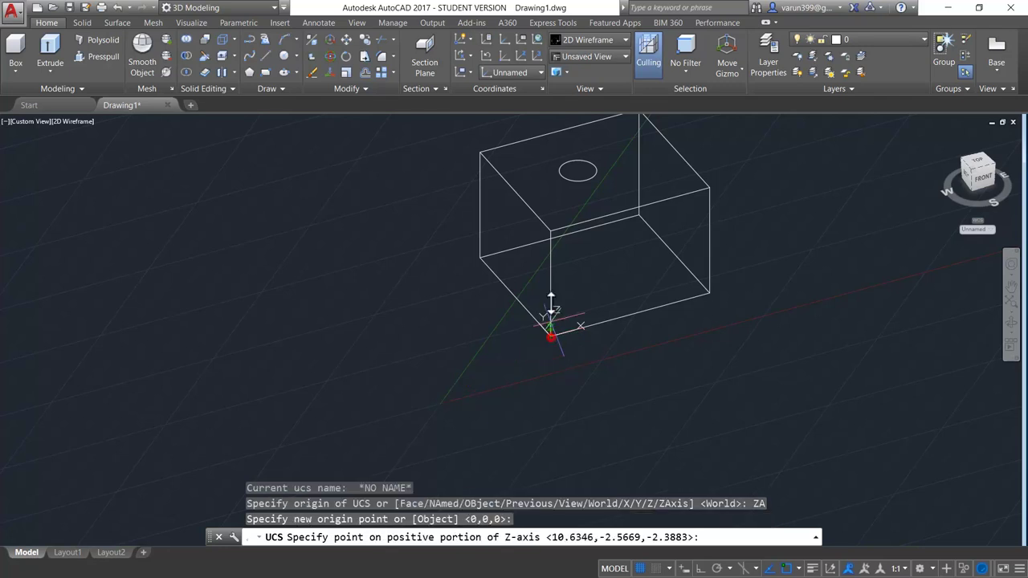
pyautogui.click(550, 225)
pyautogui.keyDown('shift'); pyautogui.moveTo(678, 353); pyautogui.dragTo(695, 314, button='middle'); pyautogui.keyUp('shift')
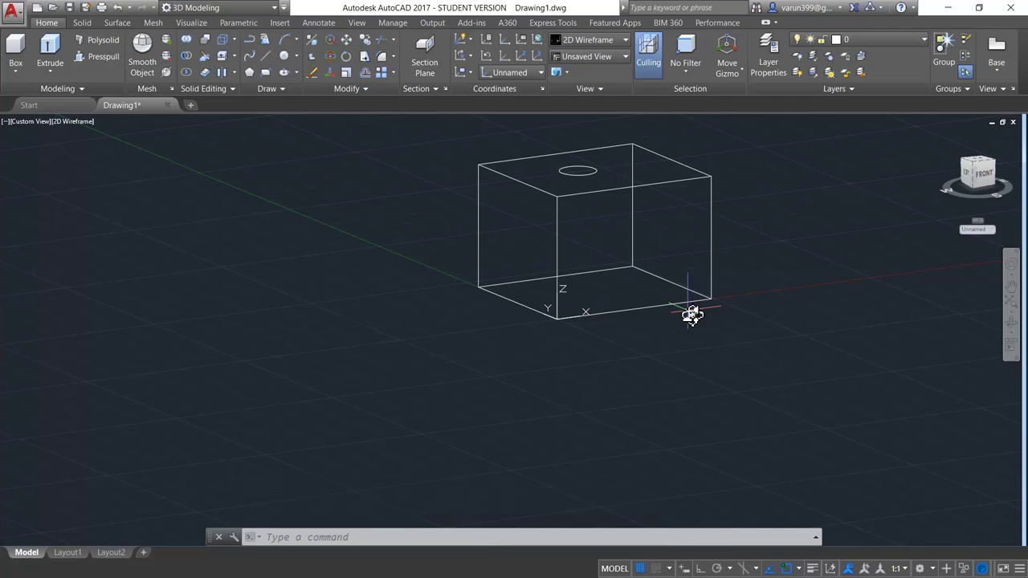
pyautogui.keyDown('shift'); pyautogui.moveTo(692, 315); pyautogui.dragTo(609, 380, button='middle'); pyautogui.keyUp('shift')
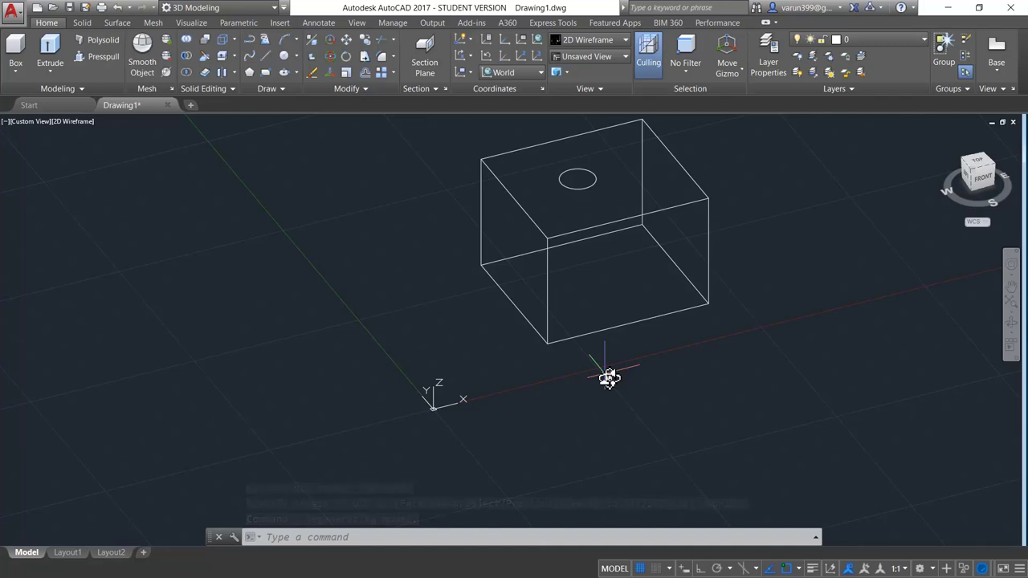
# - Turn on Dynamic UCS and draw a circle with a radius of about 0.99 on the box's left face
pyautogui.click(830, 569)
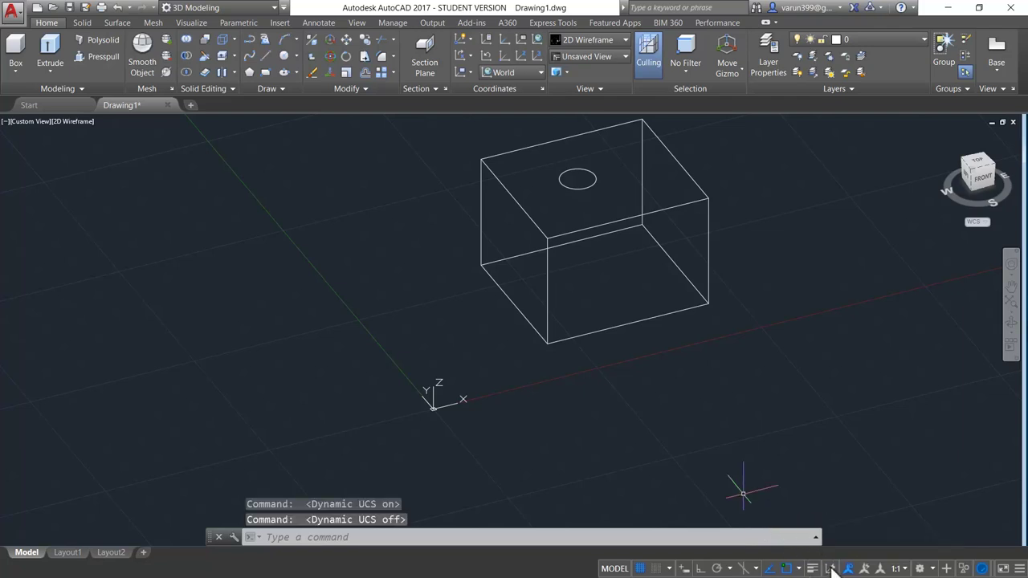
pyautogui.click(831, 568)
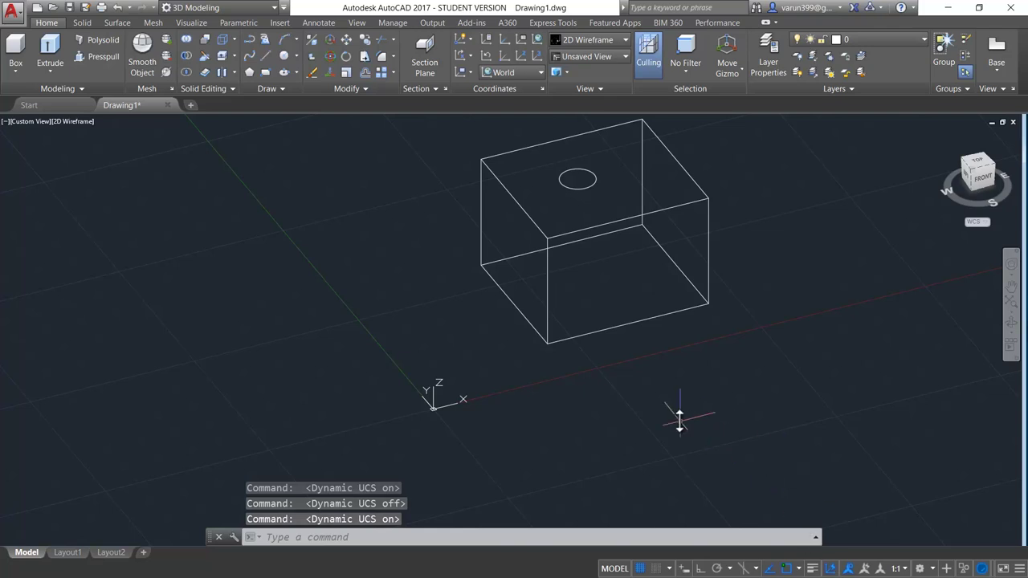
pyautogui.write('c')
pyautogui.press('Return')
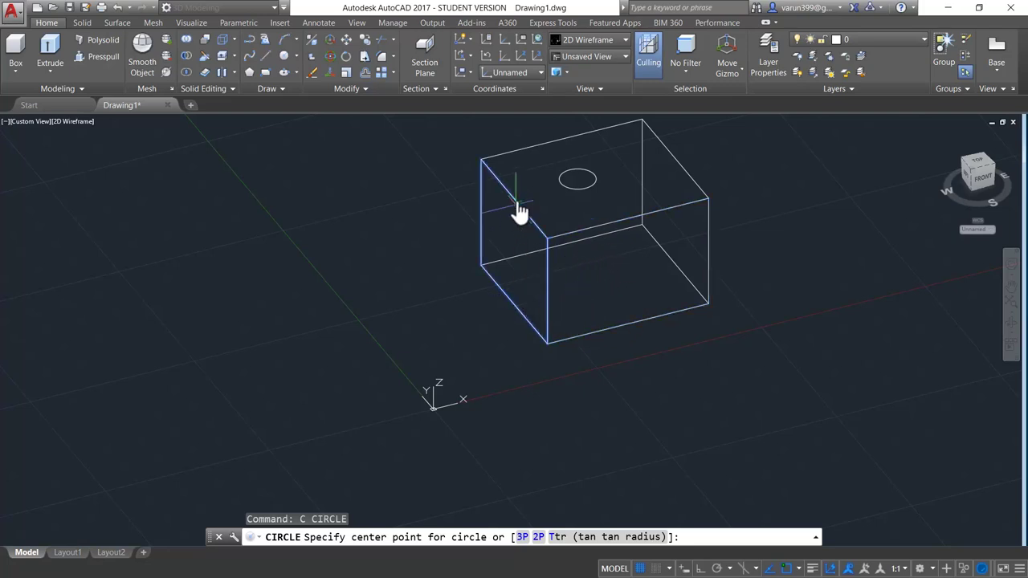
pyautogui.click(497, 235)
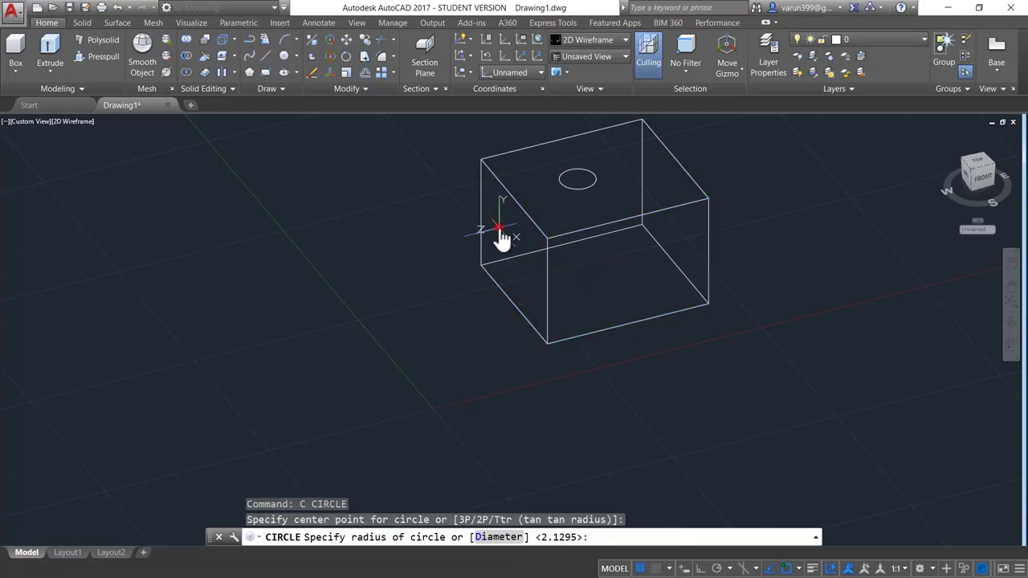
pyautogui.click(507, 238)
# - Draw another circle near the lower middle of the box's front face, using the same radius as the left-face circle
pyautogui.keyDown('shift'); pyautogui.moveTo(539, 259); pyautogui.dragTo(666, 276, button='middle'); pyautogui.keyUp('shift')
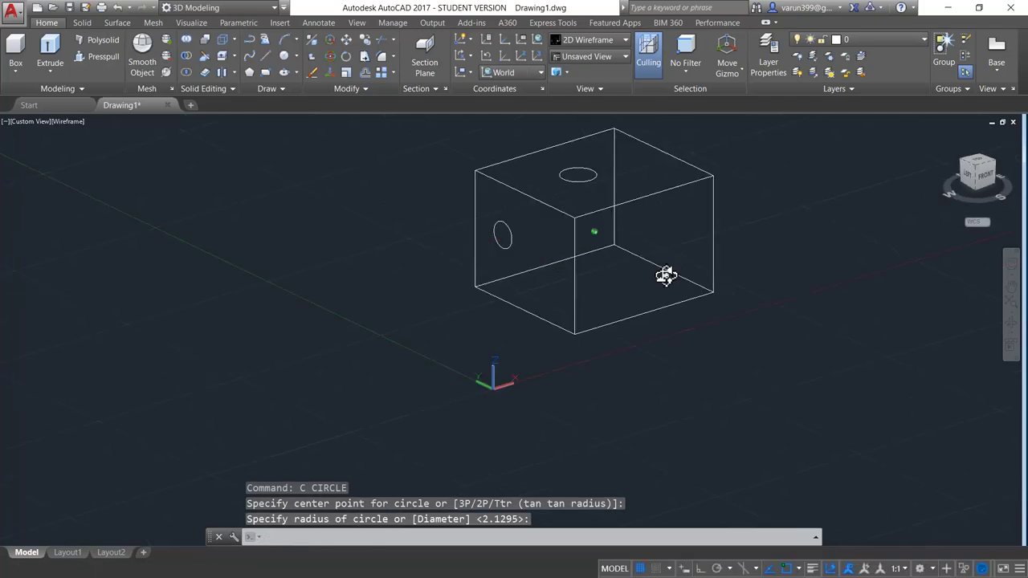
pyautogui.press('Return')
pyautogui.click(625, 292)
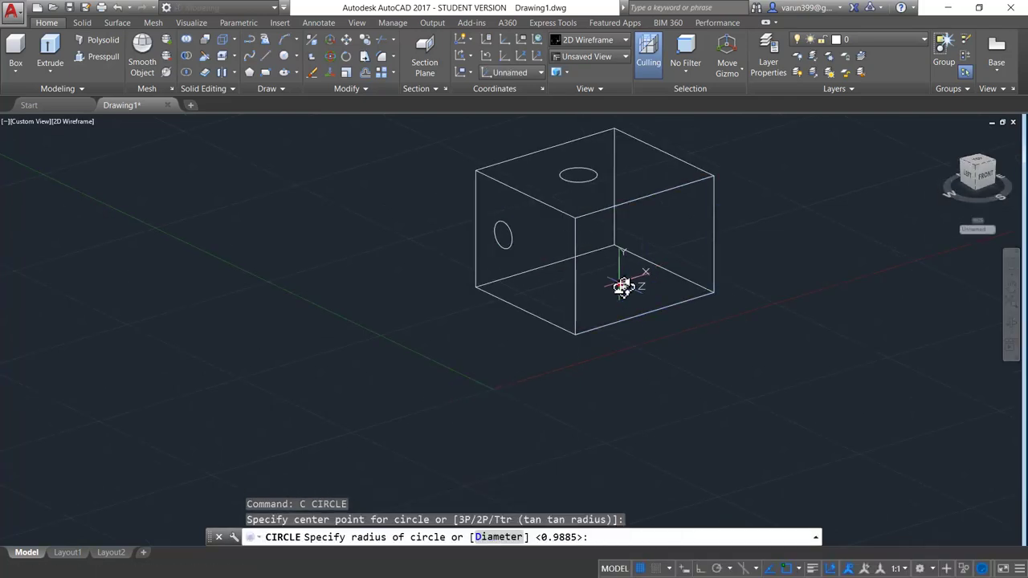
pyautogui.press('Return')
pyautogui.moveTo(654, 314)
pyautogui.keyDown('shift'); pyautogui.mouseDown(button='middle')
pyautogui.moveTo(730, 356)
pyautogui.moveTo(730, 392)
pyautogui.moveTo(667, 402)
pyautogui.moveTo(700, 532)
pyautogui.mouseUp(button='middle'); pyautogui.keyUp('shift')
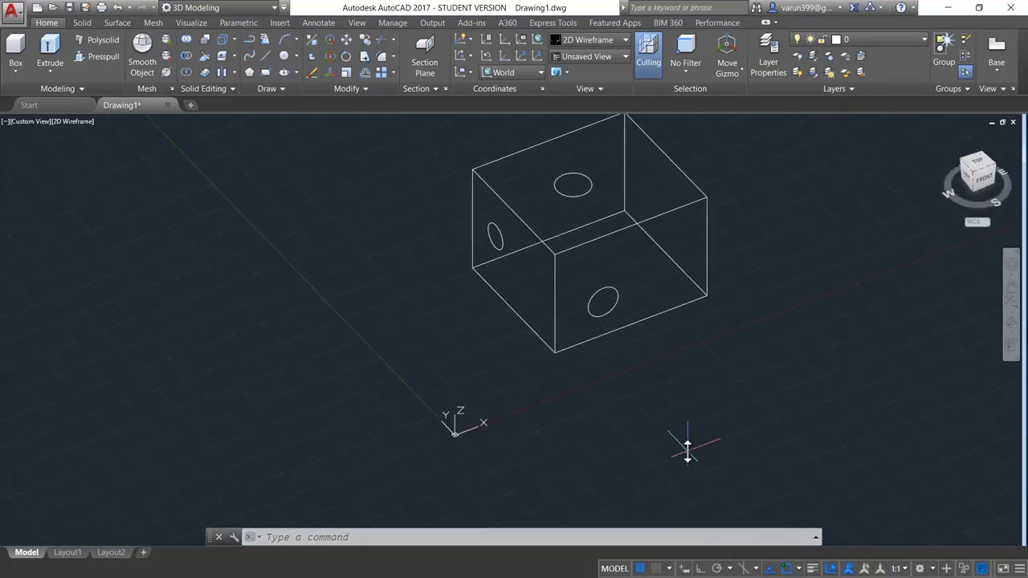